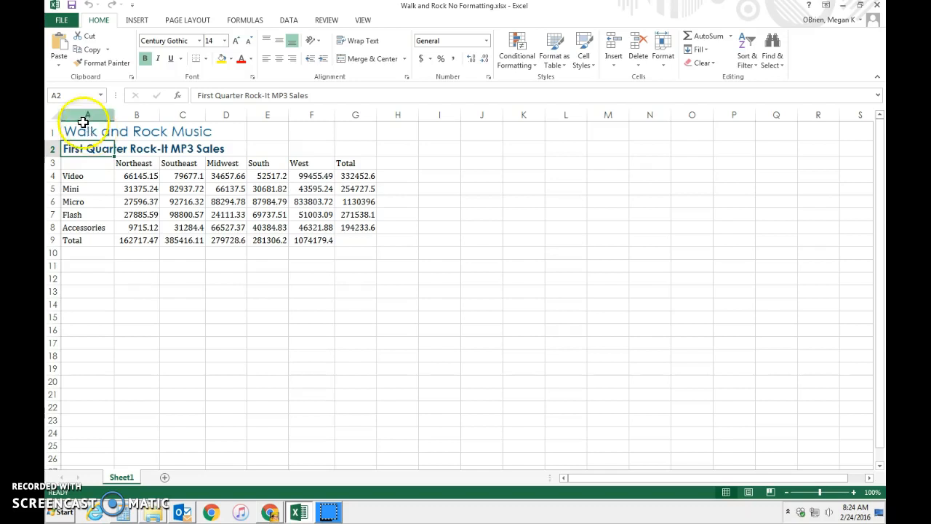
- Merge and center the title Walk and Rock Music across cells A1:G1
left_click(83, 132)
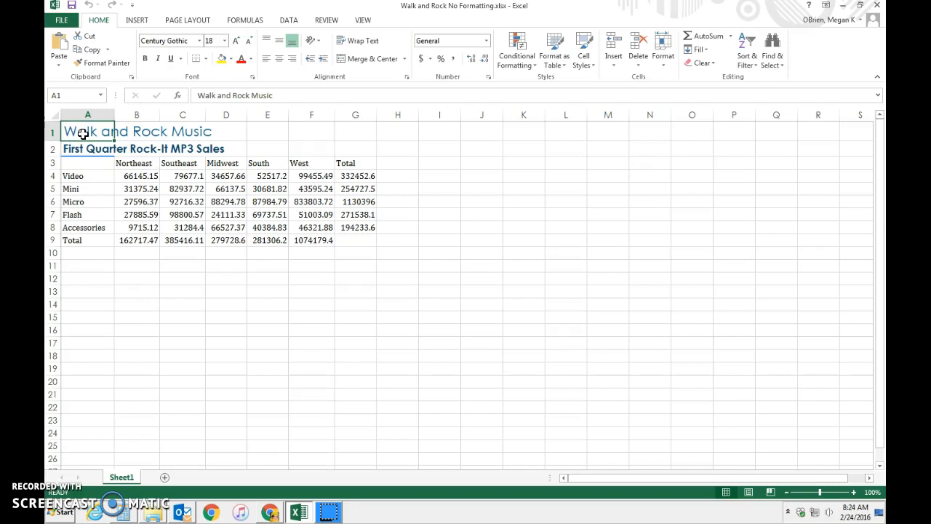
left_click_drag(84, 131, 345, 136)
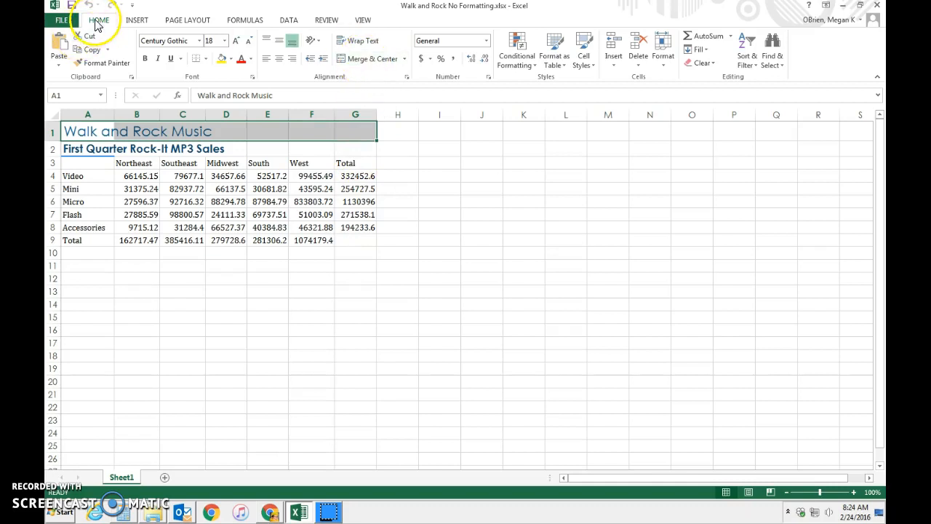
left_click(371, 60)
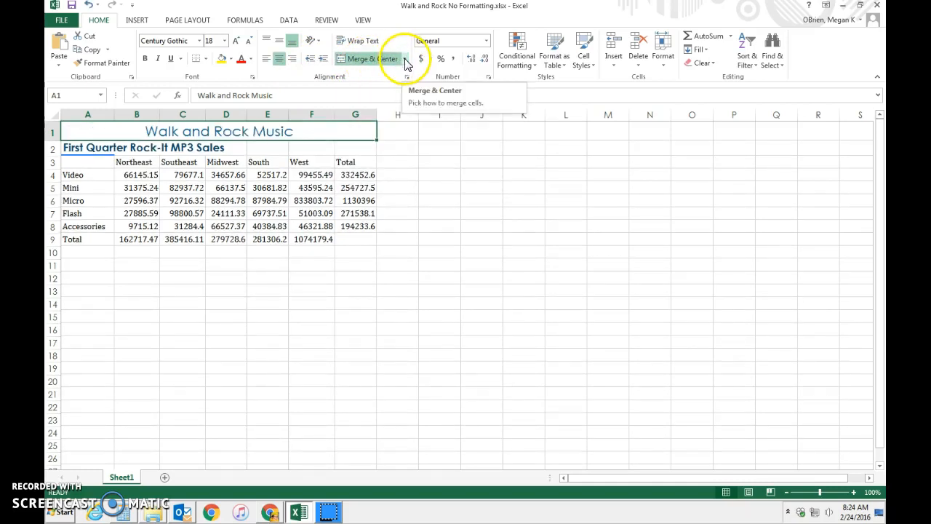
left_click(406, 60)
left_click(396, 88)
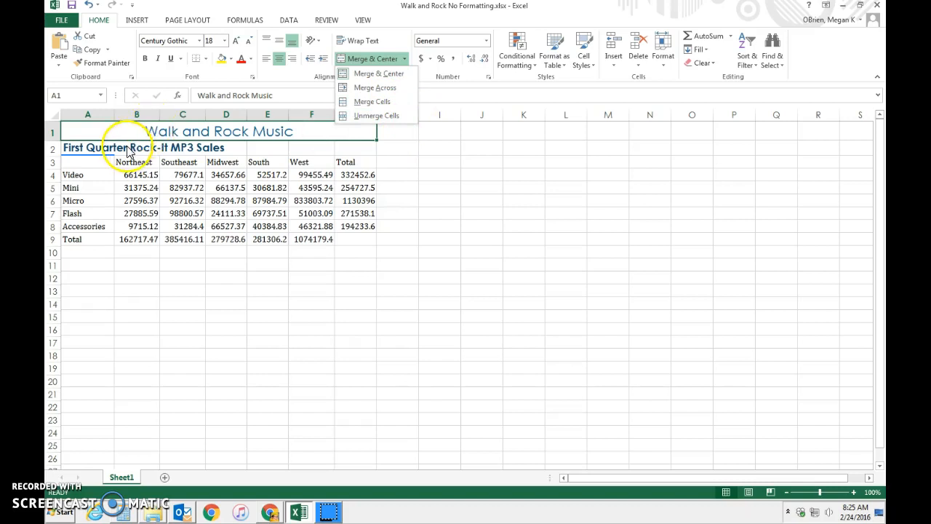
- Merge and center the subtitle First Quarter Rock-It MP3 Sales across cells A2:G2
left_click(78, 148)
left_click(78, 147)
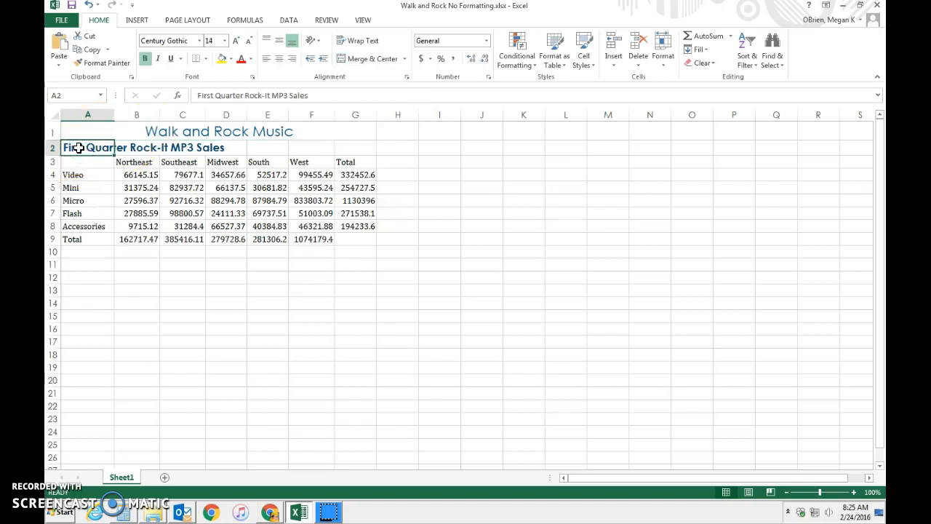
left_click_drag(78, 148, 345, 149)
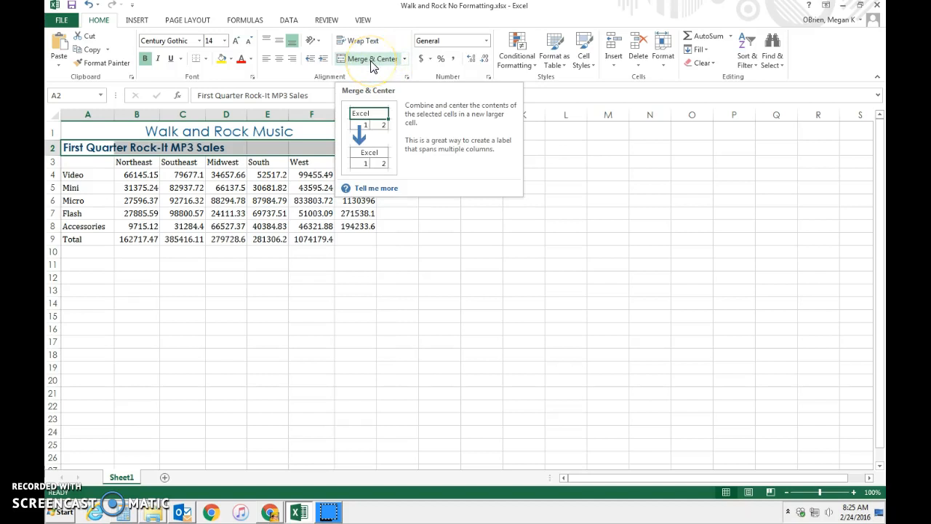
left_click(372, 60)
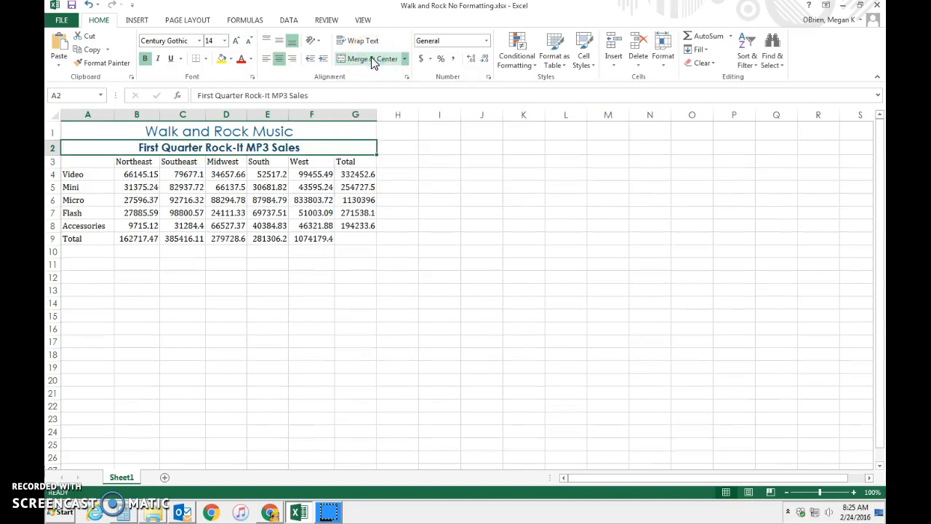
- Apply the Heading 3 cell style to the column headings in A3:G3
left_click(81, 162)
left_click_drag(80, 161, 353, 165)
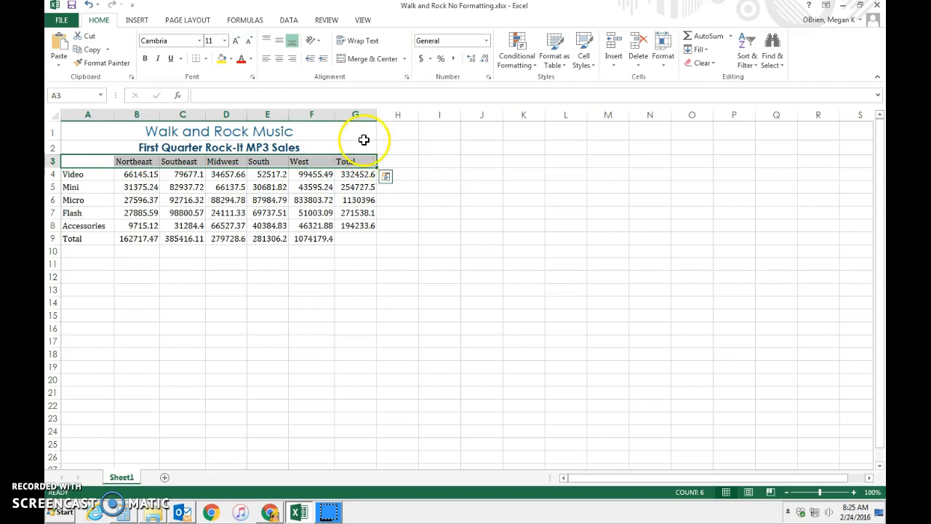
left_click(589, 71)
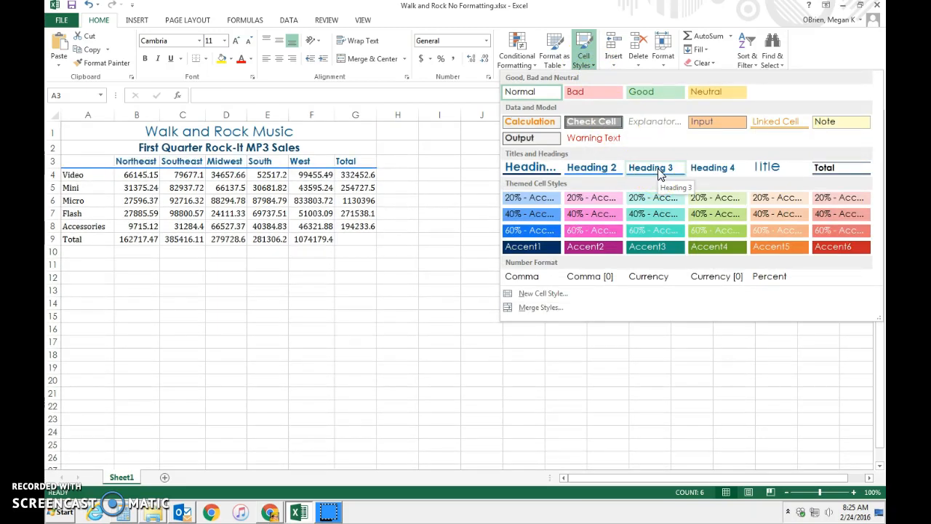
left_click(659, 172)
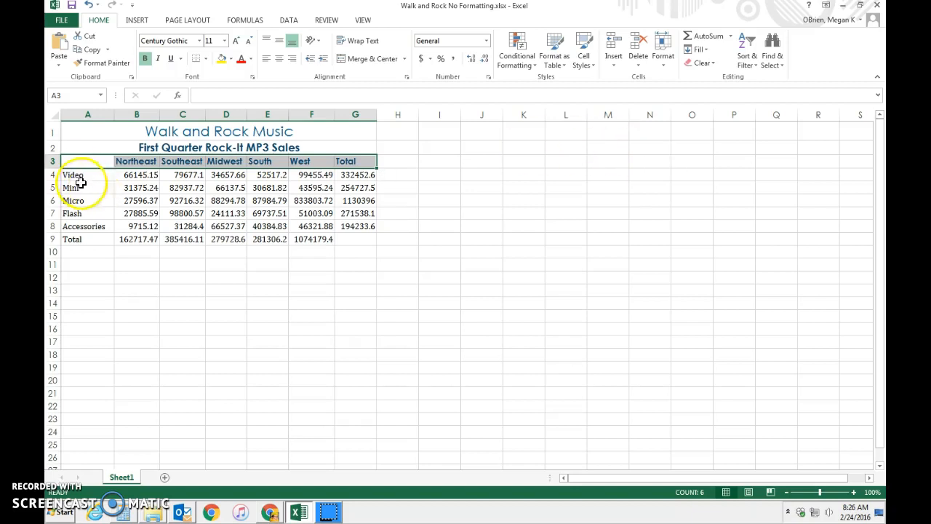
- Sum the Total column values G4:G8 in cell G9 with AutoSum, and clear that formula from the cell
left_click(353, 240)
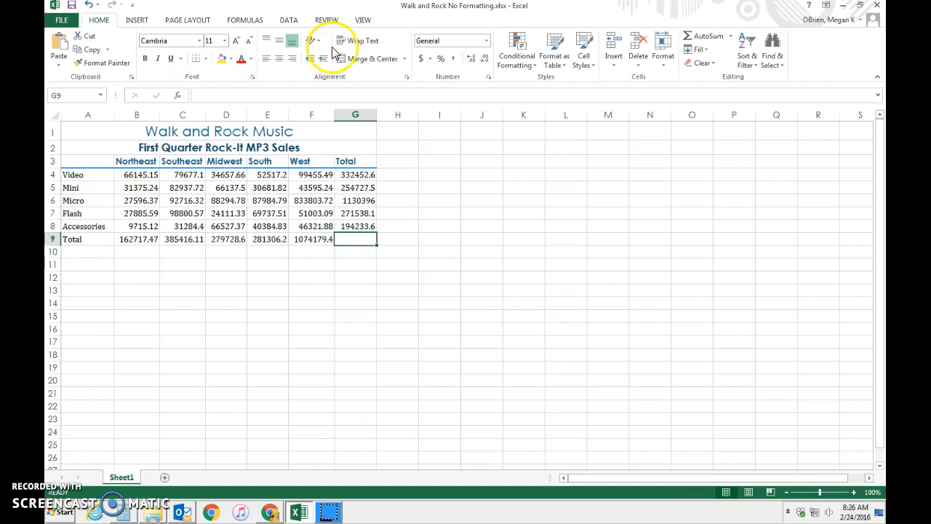
left_click(709, 36)
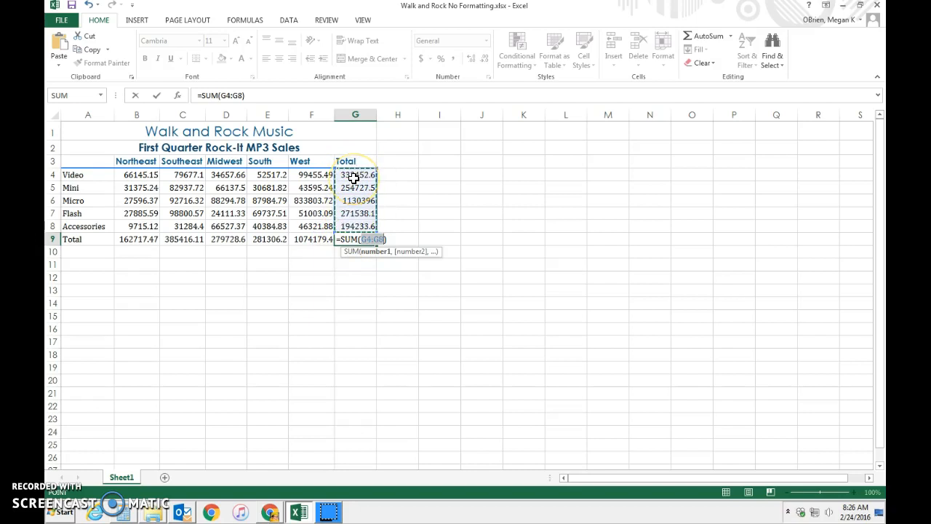
key("Return")
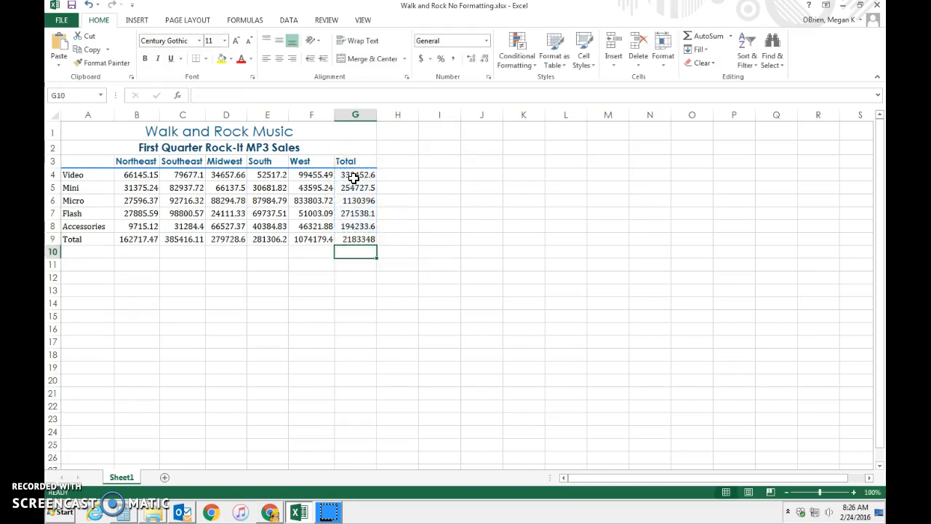
left_click(355, 240)
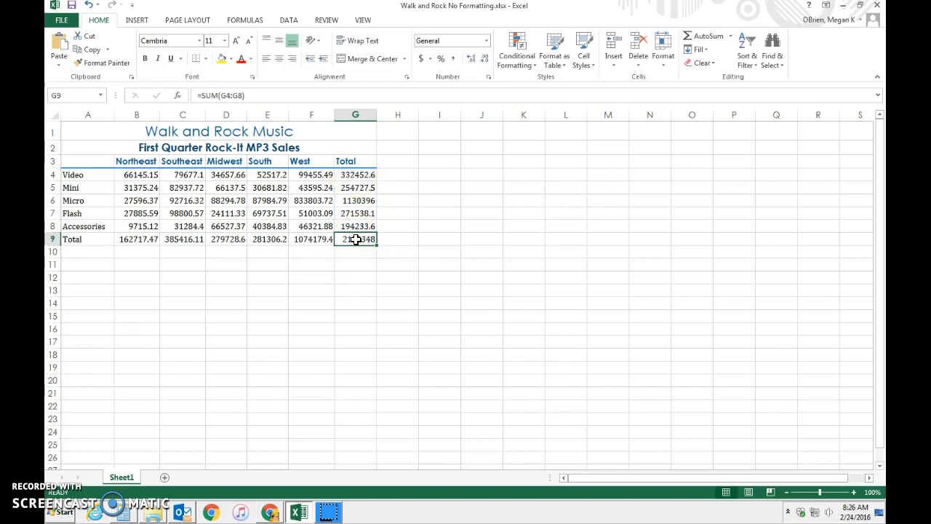
key("Delete")
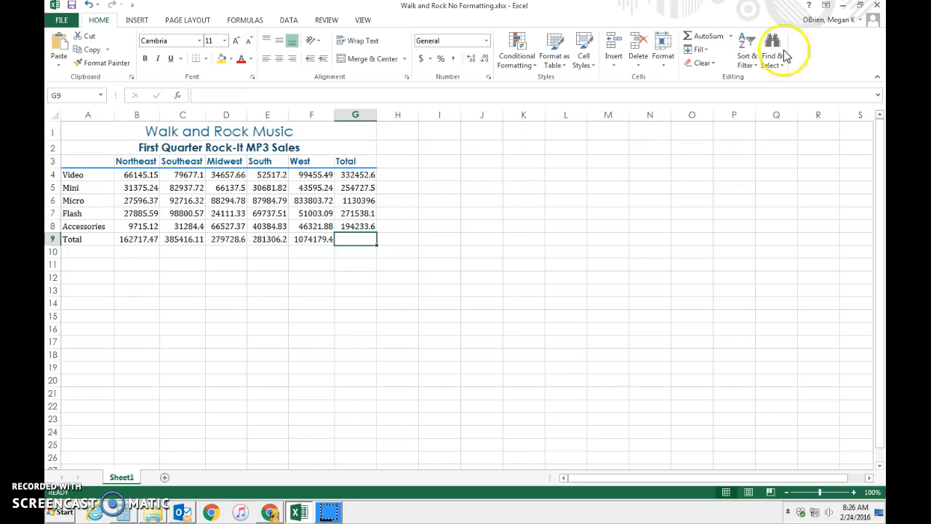
- Calculate the grand total in cell G9 with AutoSum, using the row totals range B9:F9
left_click(704, 35)
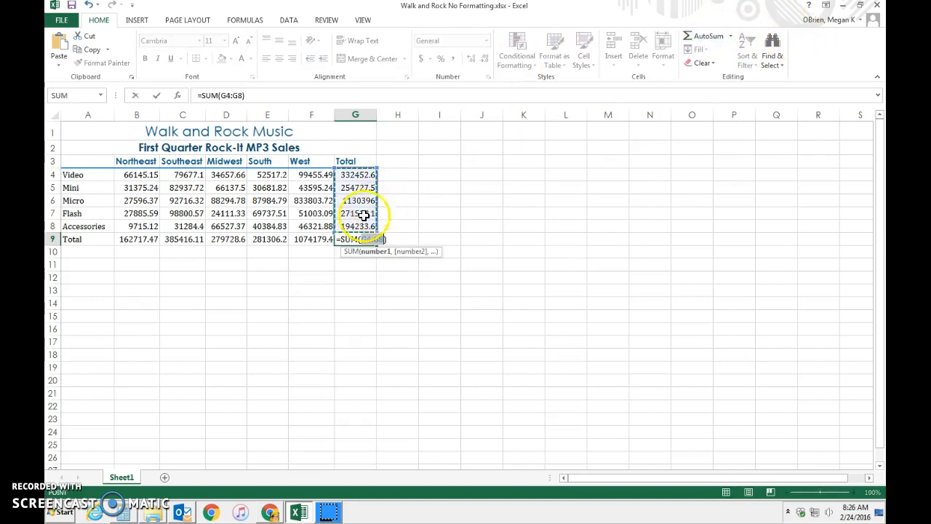
left_click(131, 240)
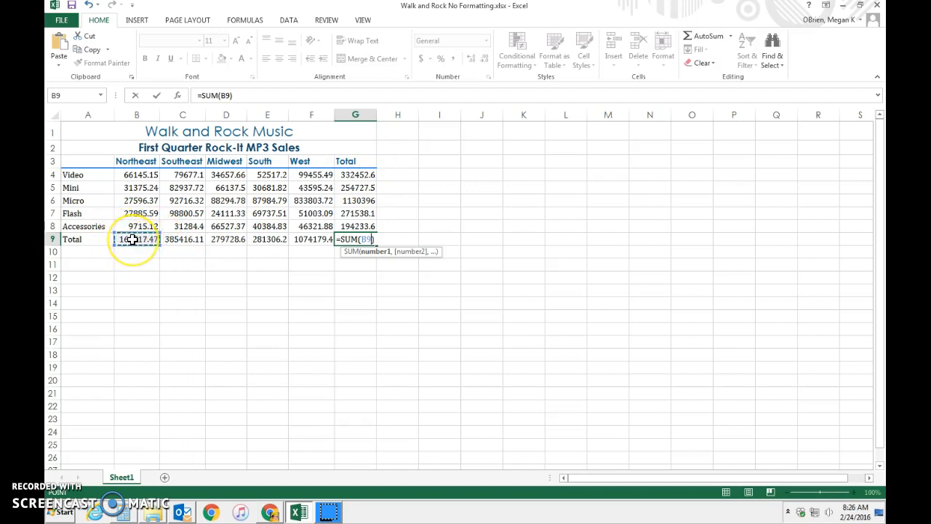
left_click_drag(156, 239, 312, 240)
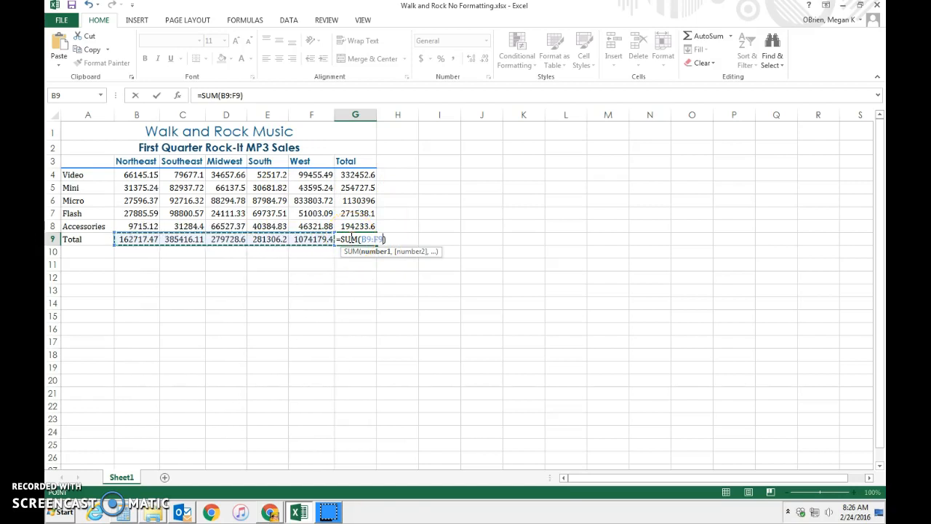
key("Return")
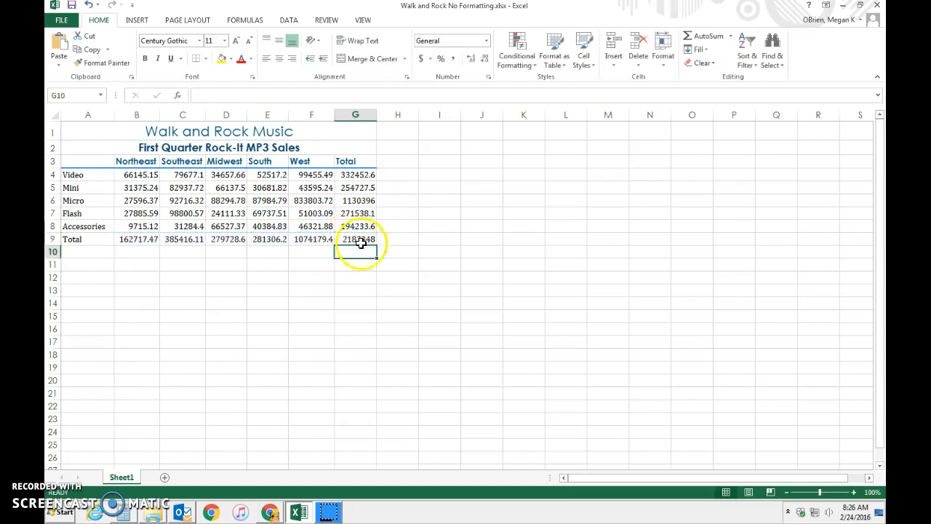
left_click(358, 241)
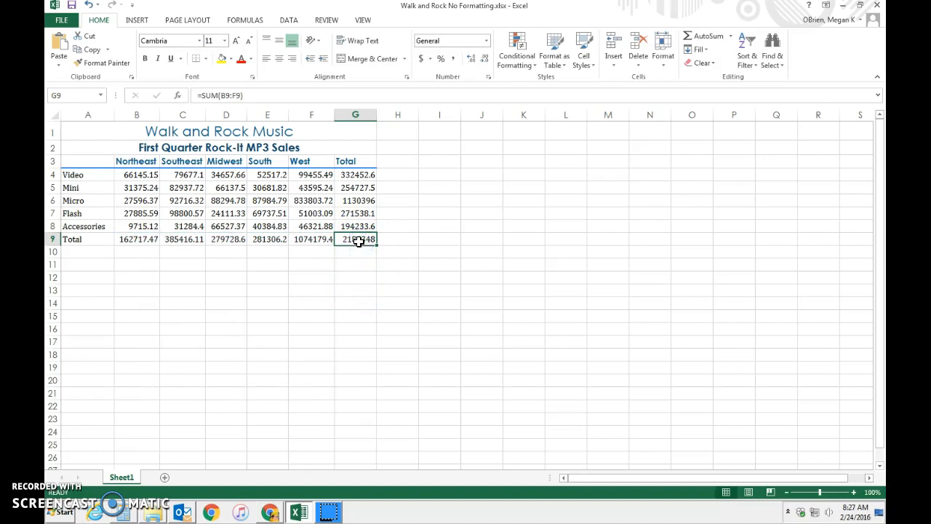
left_click(360, 252)
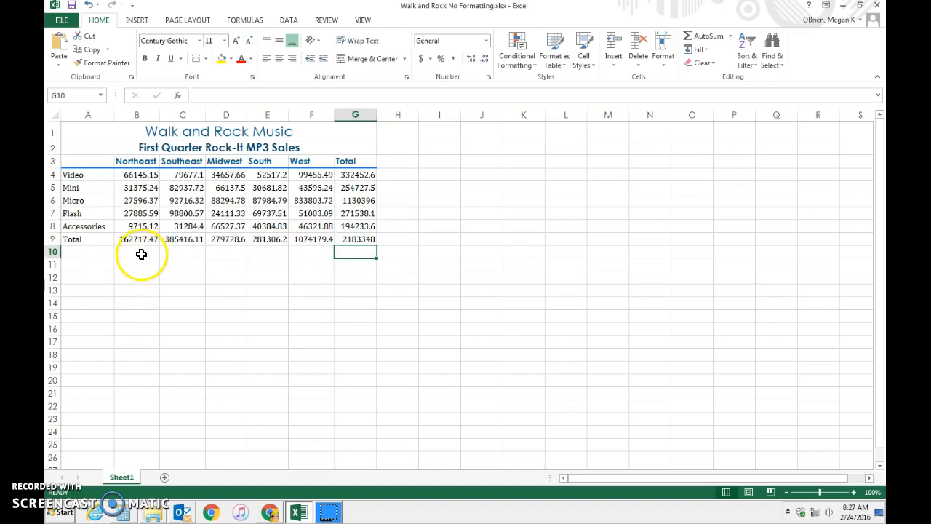
- Apply the Total cell style to the total row A9:G9
left_click(74, 238)
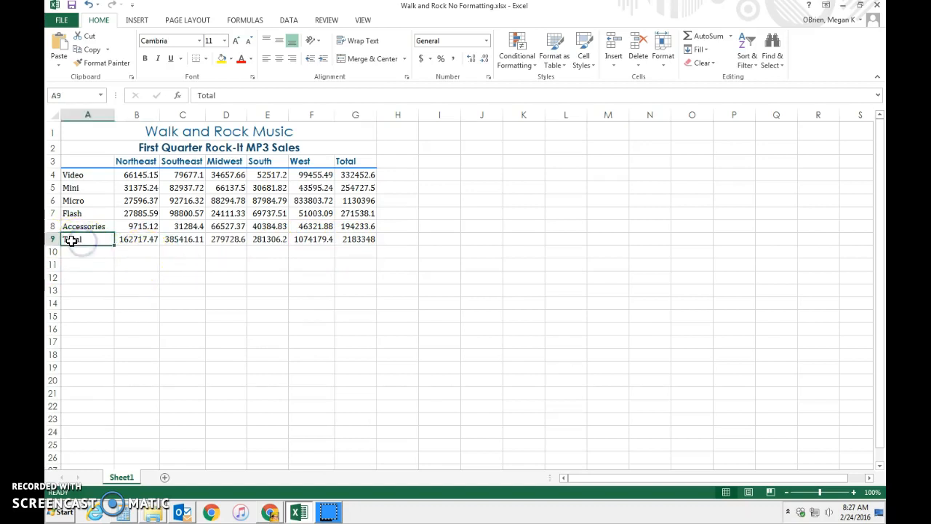
left_click_drag(72, 239, 352, 241)
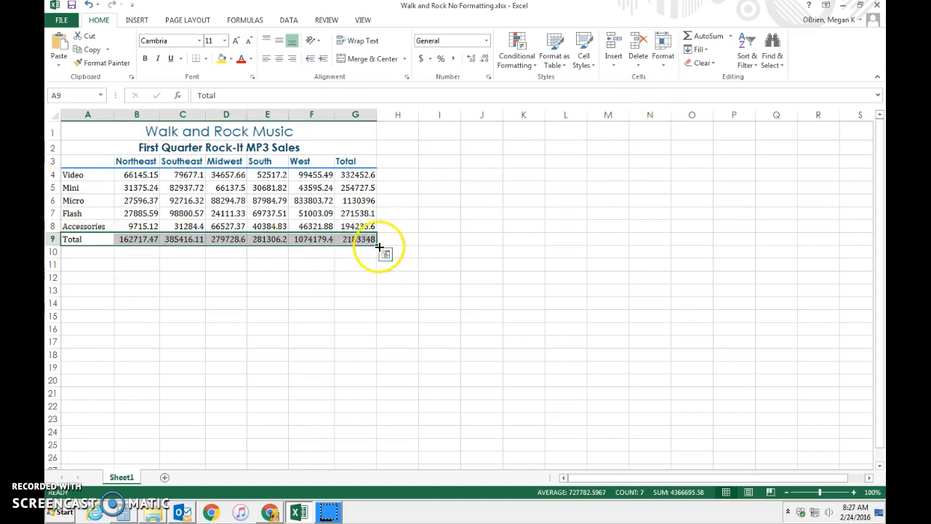
left_click(587, 64)
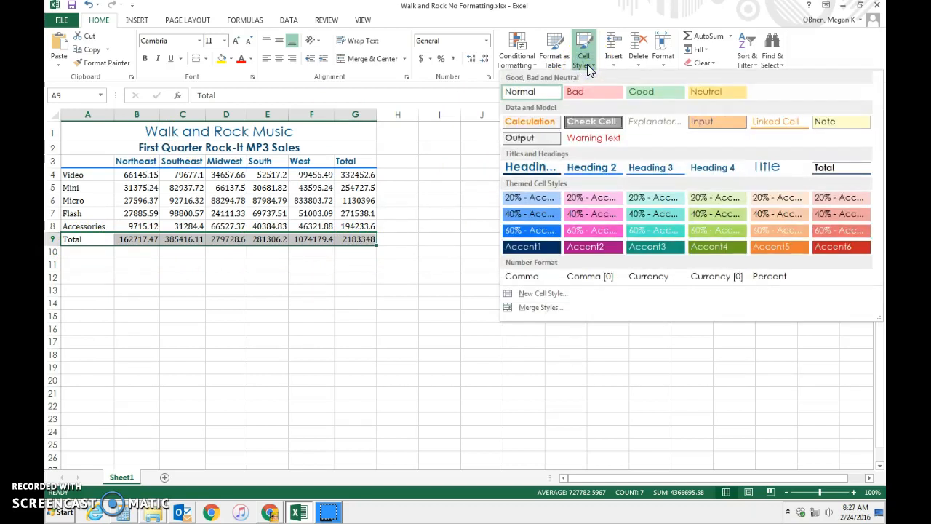
left_click(836, 173)
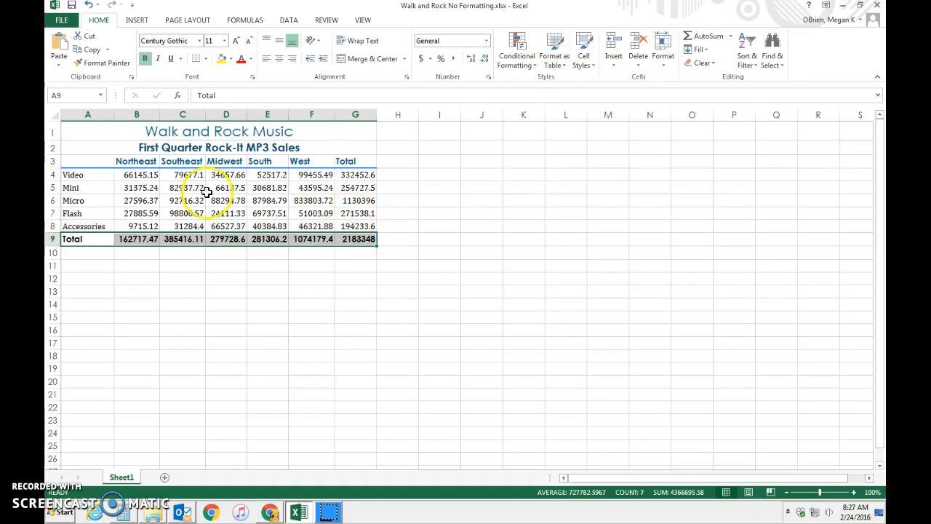
- Format the Video row values B4:G4 with the $ English (United States) accounting format
left_click(135, 176)
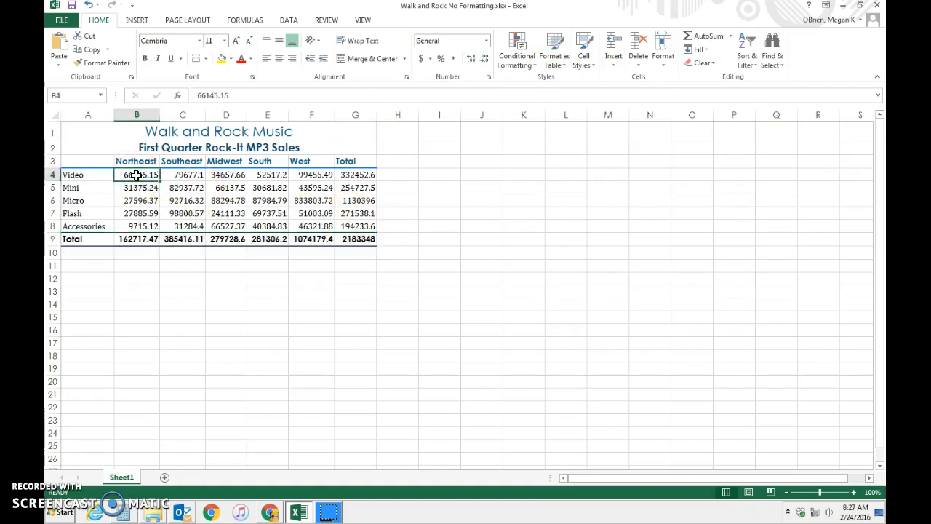
left_click_drag(296, 178, 362, 175)
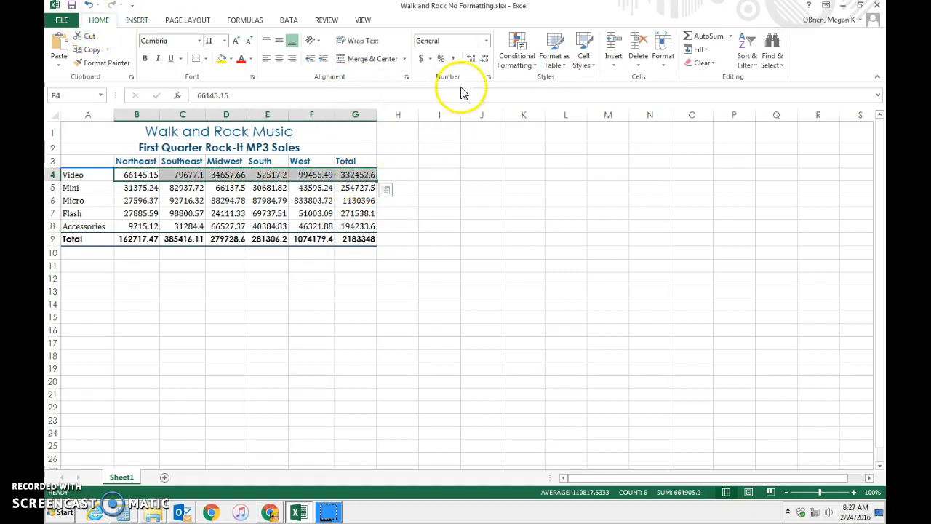
left_click(426, 61)
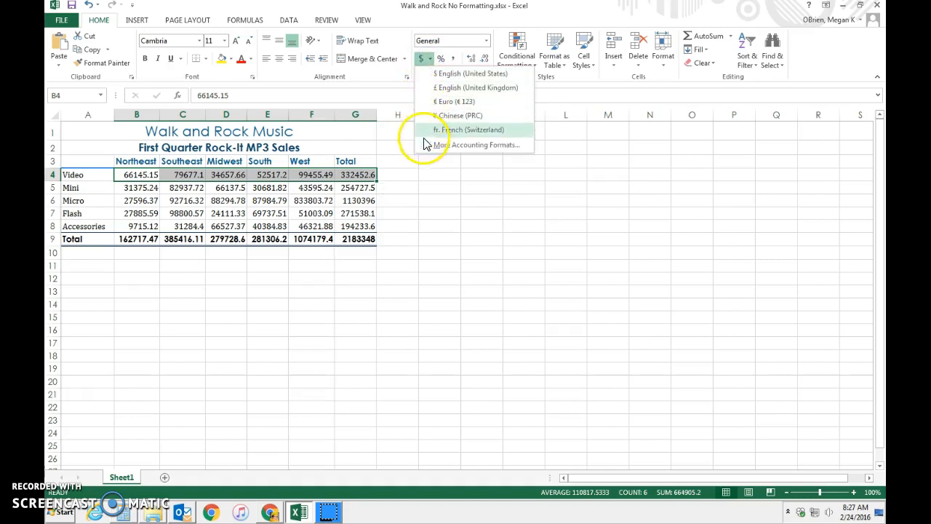
left_click(425, 76)
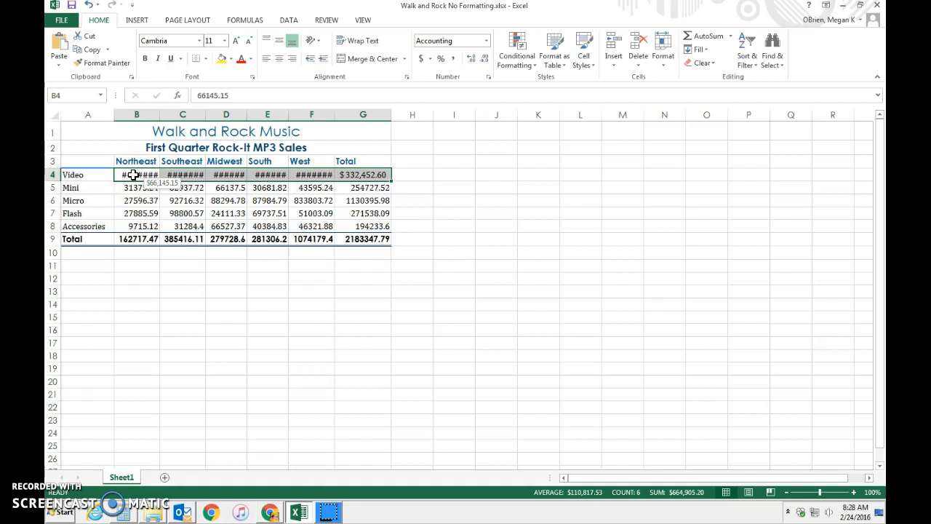
- Autofit the widths of columns B through F to their contents
double_click(157, 114)
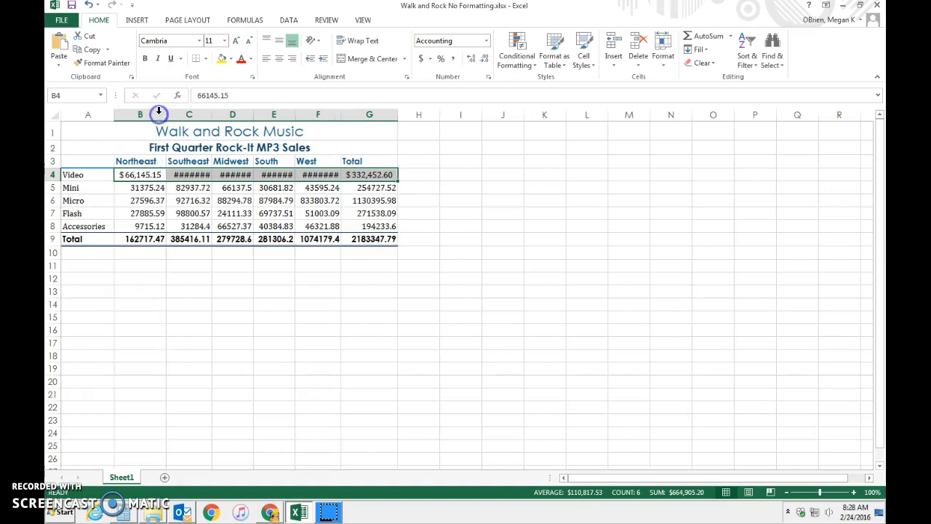
double_click(211, 115)
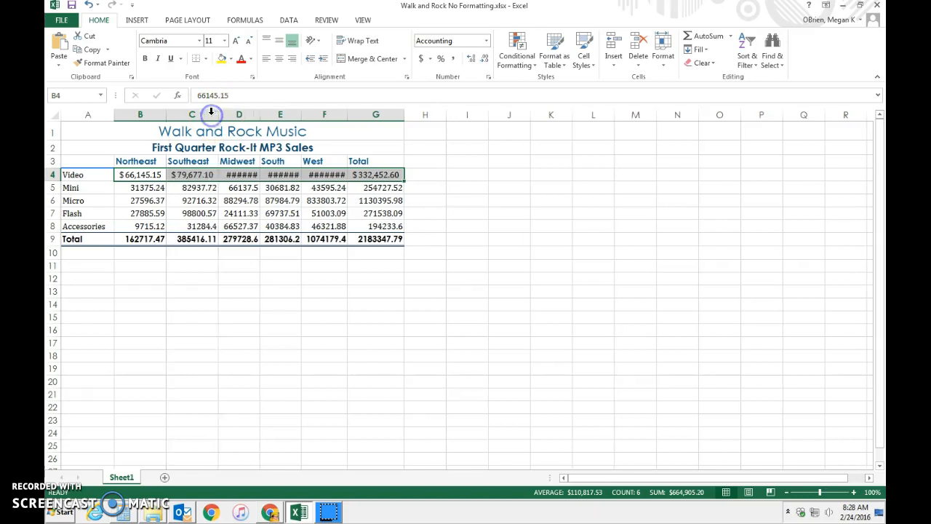
double_click(259, 115)
left_click(312, 116)
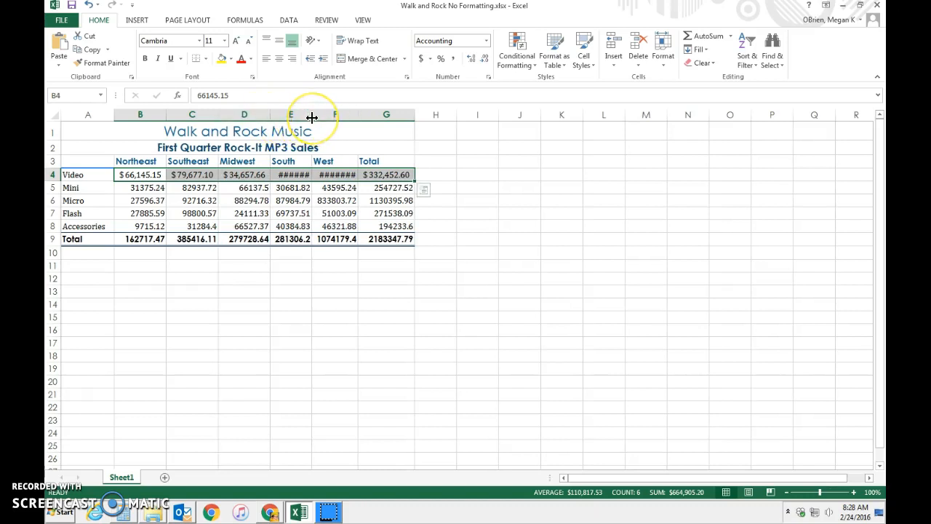
double_click(312, 116)
left_click(368, 116)
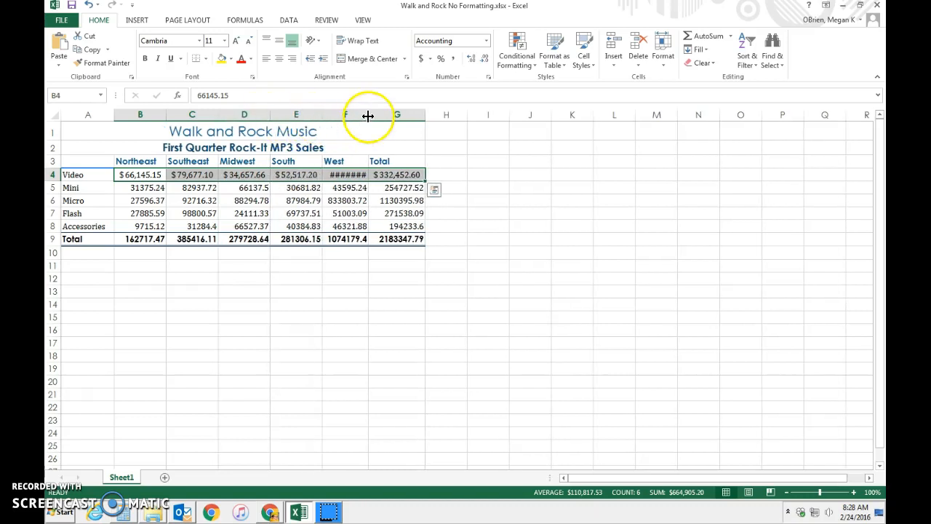
double_click(369, 116)
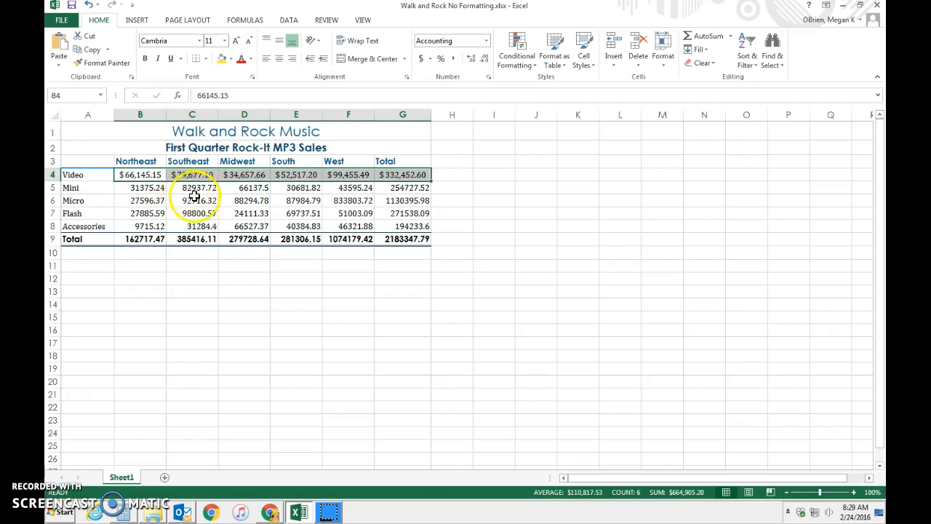
- Format the total row values B9:G9 with the dollar-sign accounting number format
left_click(139, 244)
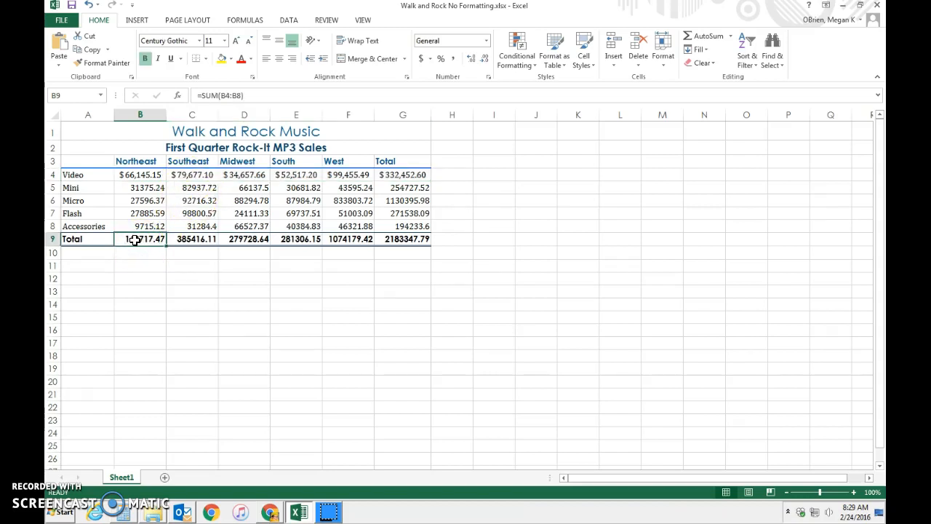
left_click_drag(135, 241, 389, 242)
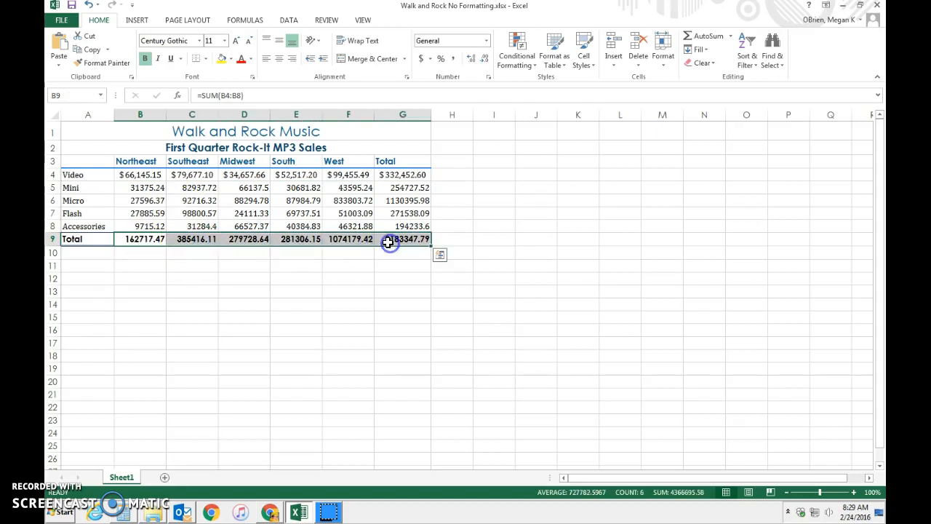
left_click(420, 59)
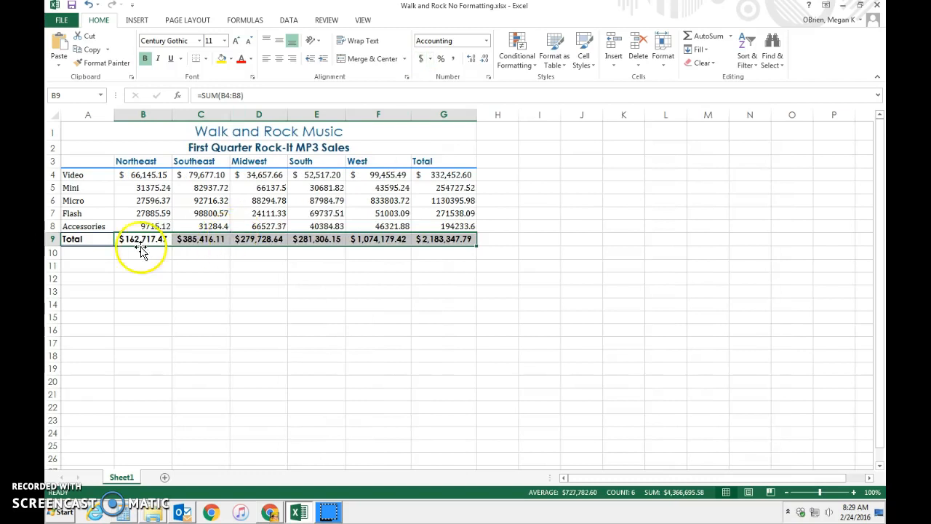
left_click_drag(121, 248, 446, 247)
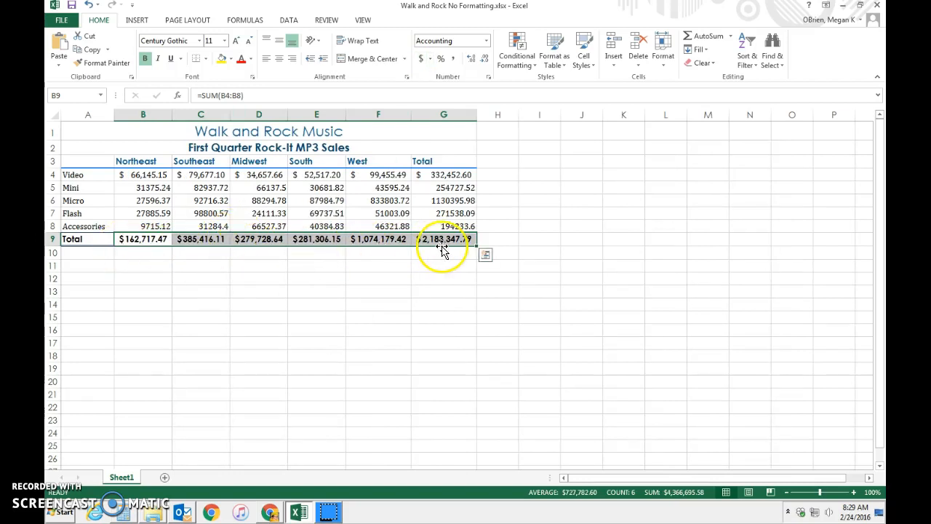
- Apply the comma number style to the Mini through Accessories values in B5:G8
left_click(136, 188)
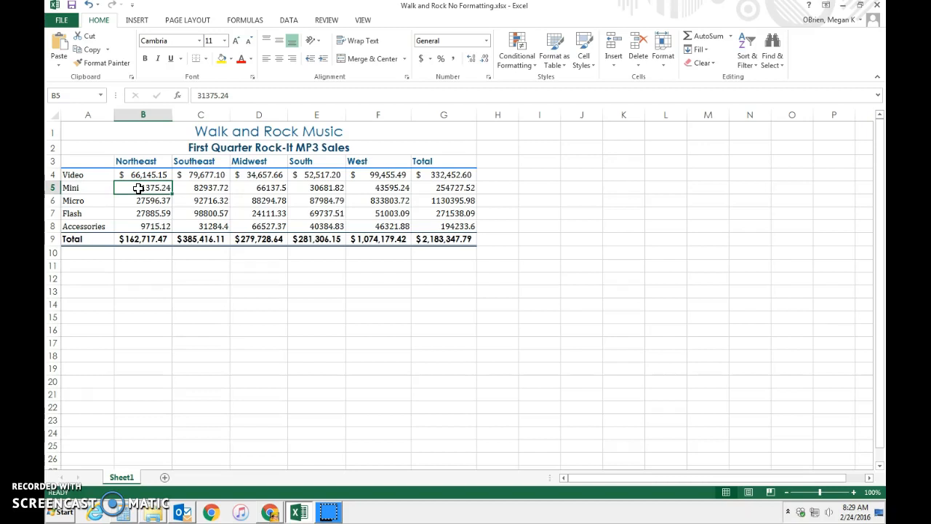
left_click_drag(138, 188, 453, 223)
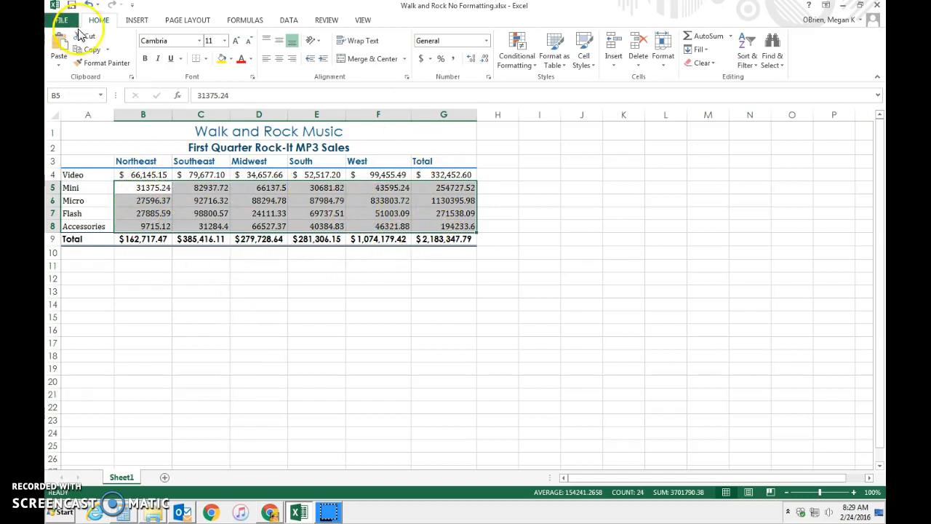
left_click(453, 61)
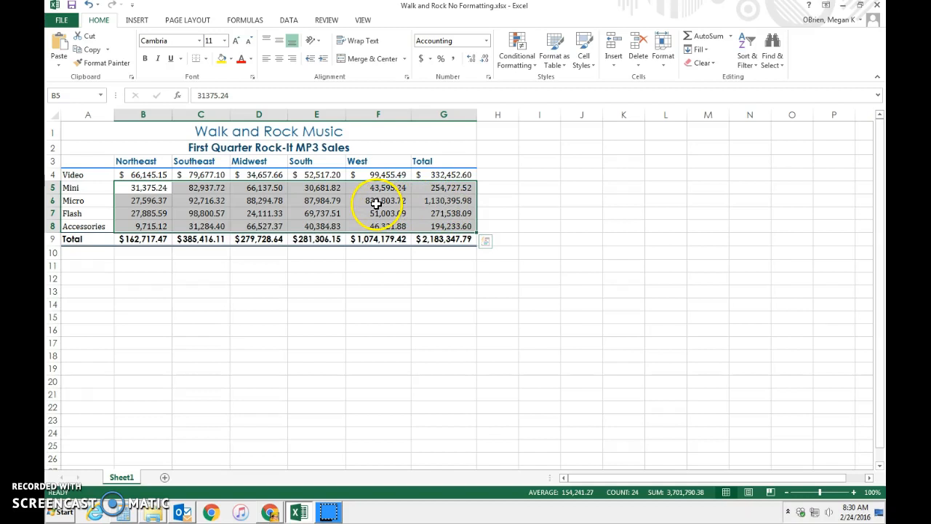
left_click(144, 301)
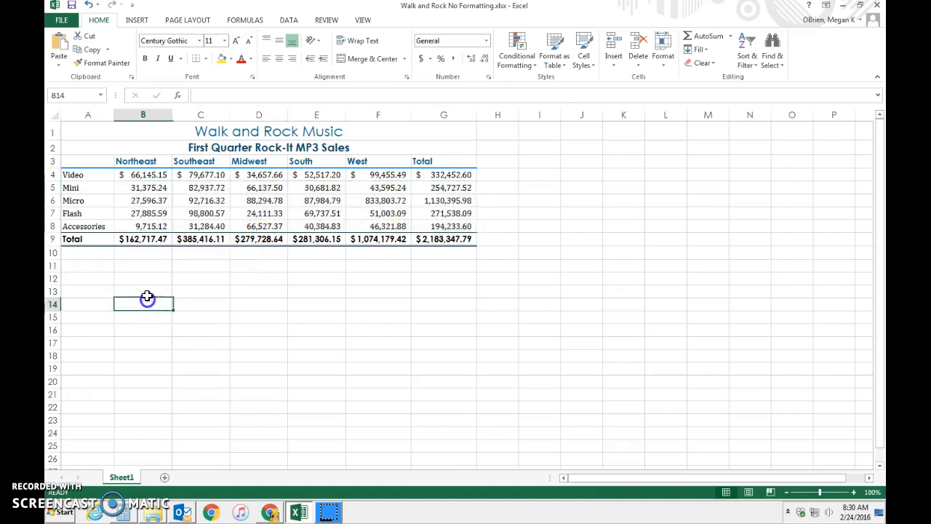
- Correct the Micro sales figure for the West region in F6 to 83803.72
left_click(453, 242)
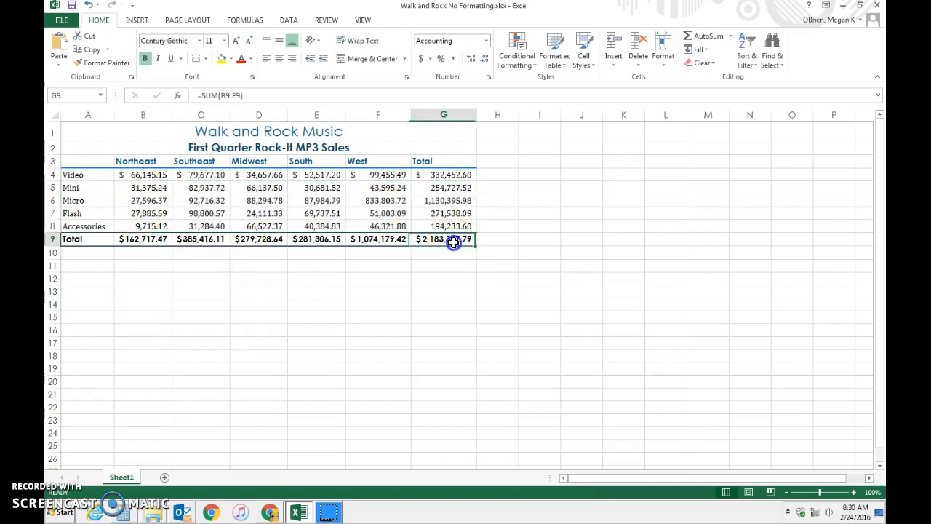
left_click(444, 204)
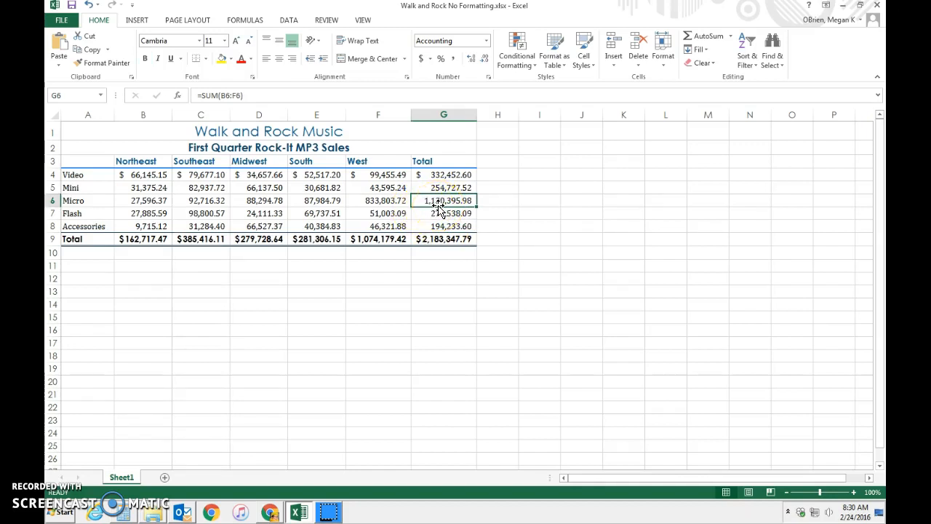
left_click(380, 204)
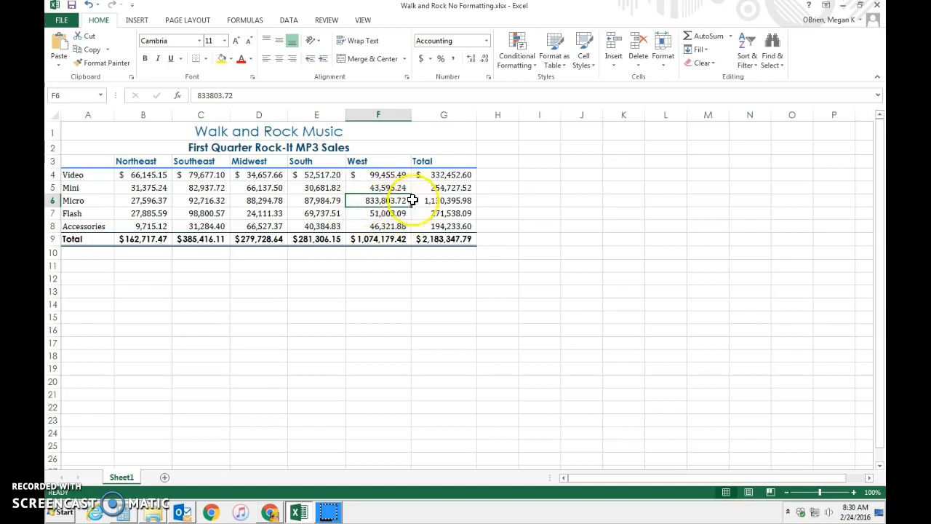
double_click(373, 201)
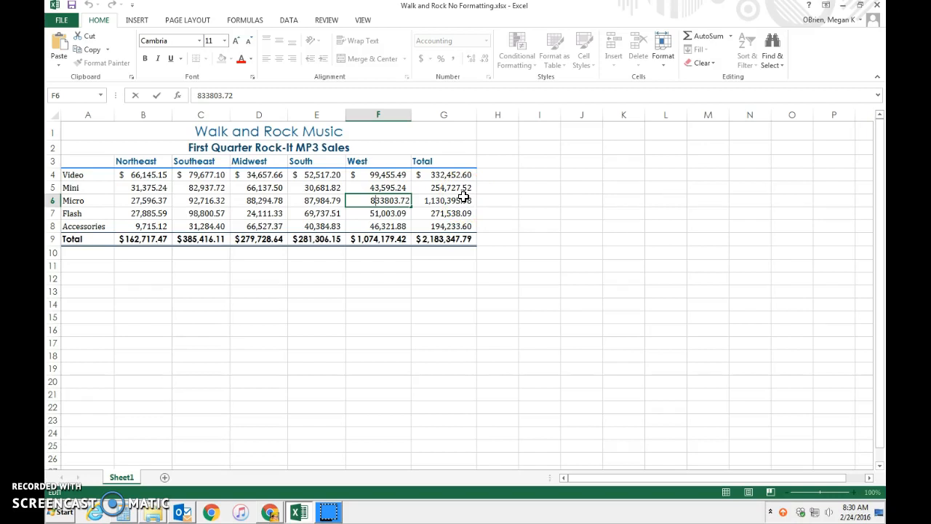
key("Delete")
left_click(447, 252)
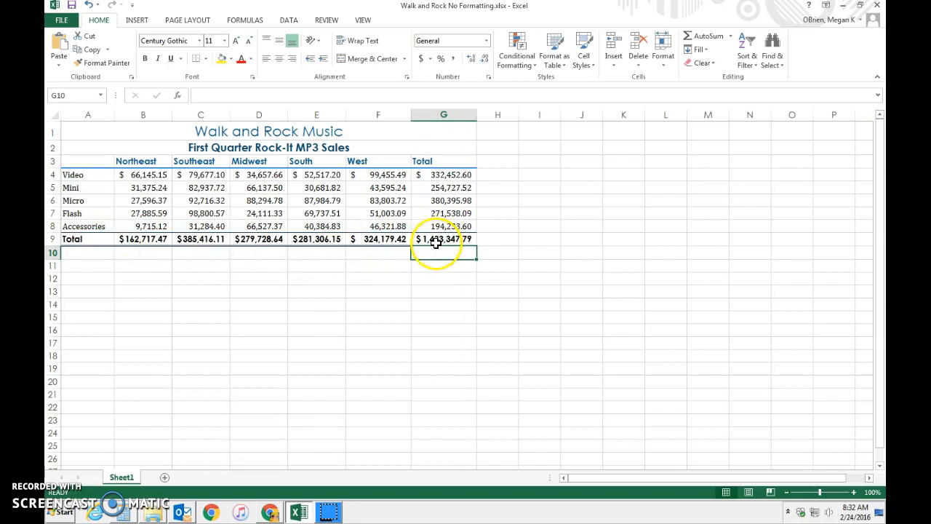
- Insert a 3-D clustered column chart from the range A3:F8, leaving out the totals
left_click(84, 161)
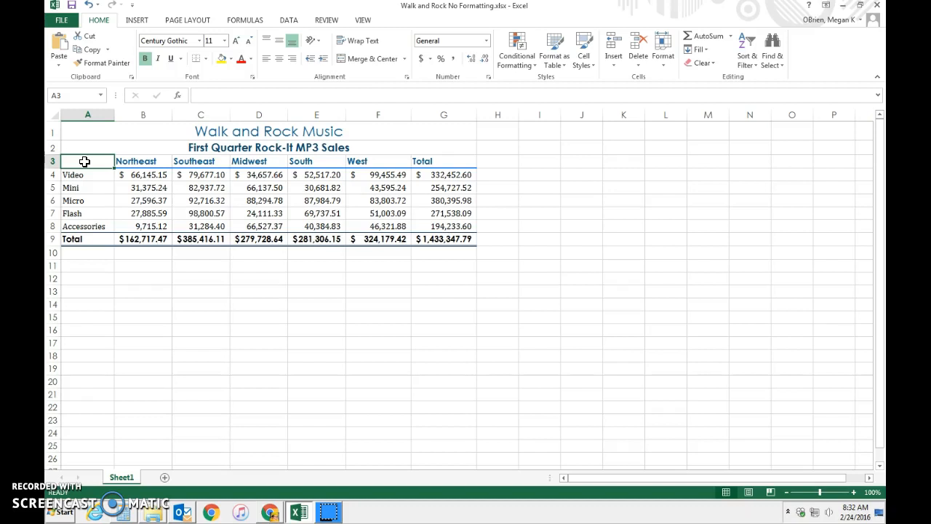
left_click_drag(84, 162, 372, 225)
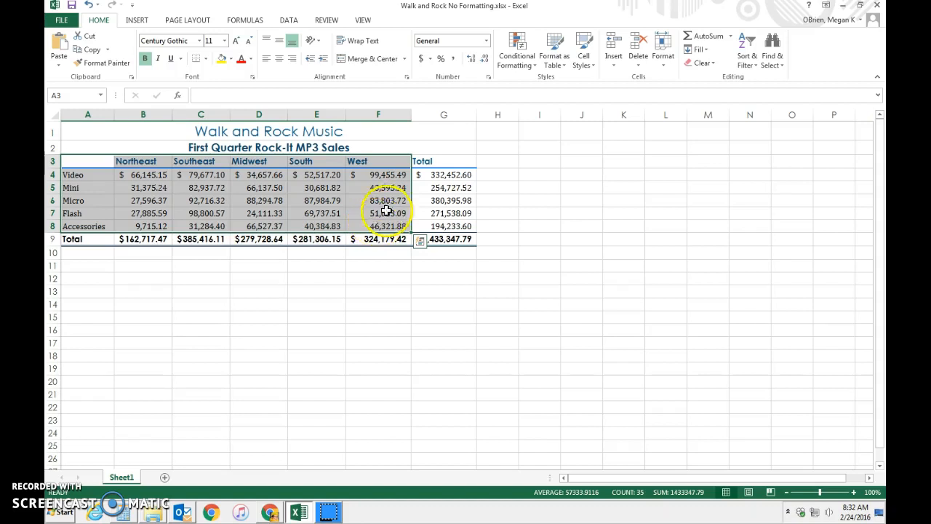
left_click(135, 21)
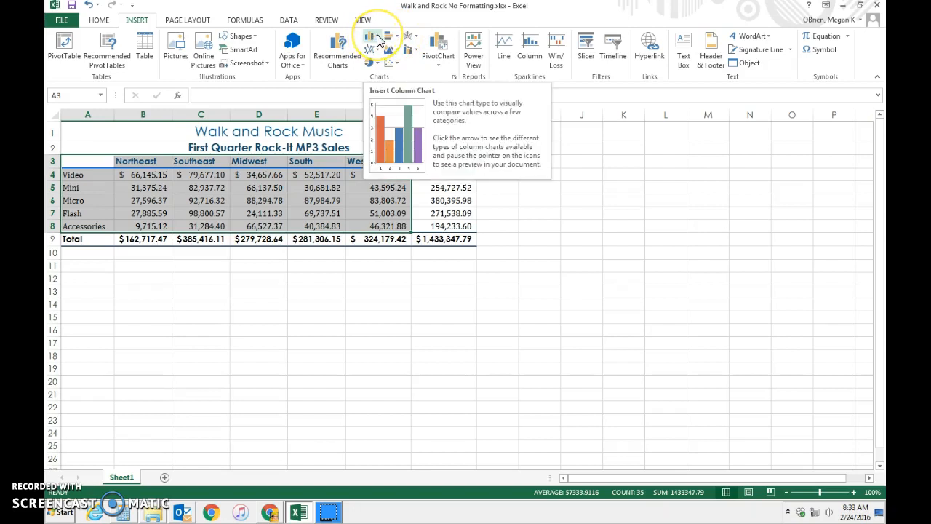
left_click(373, 37)
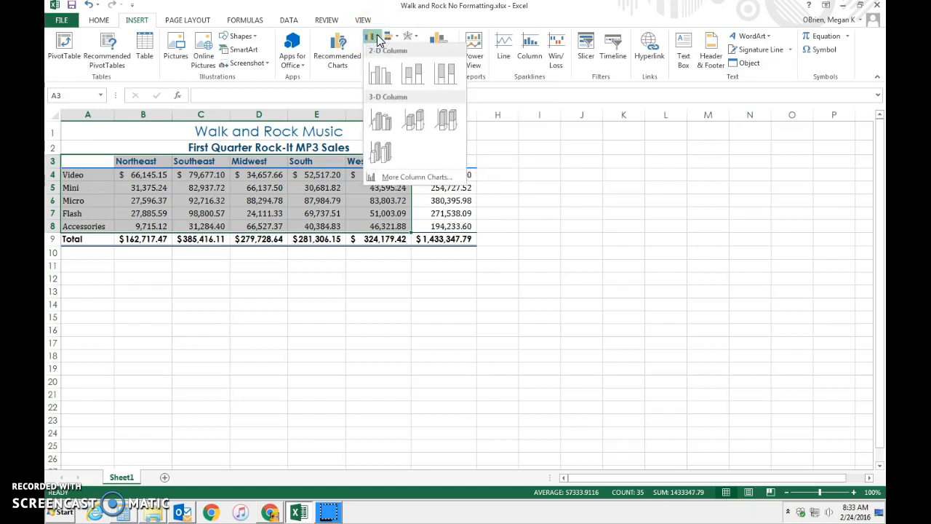
left_click(378, 121)
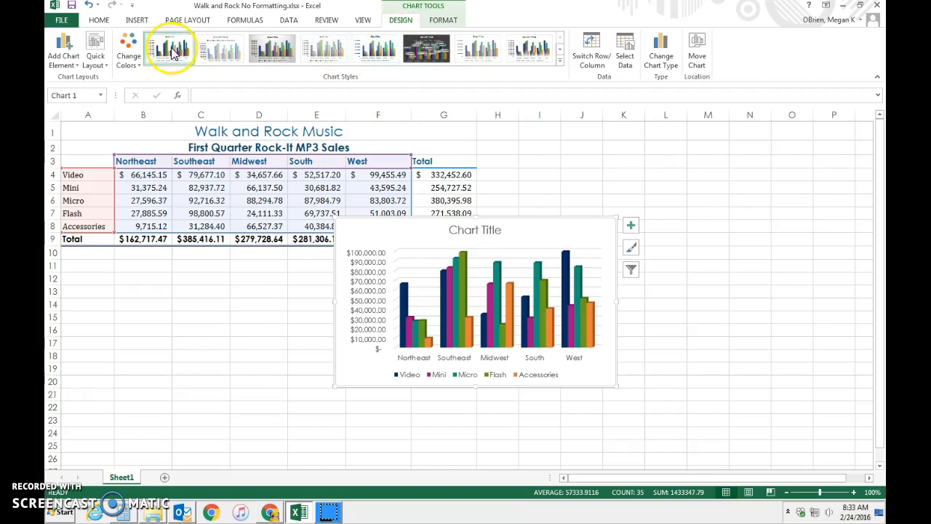
- Apply the ninth chart style, with the dark gray background, and the first Colorful color palette to the chart
left_click(560, 64)
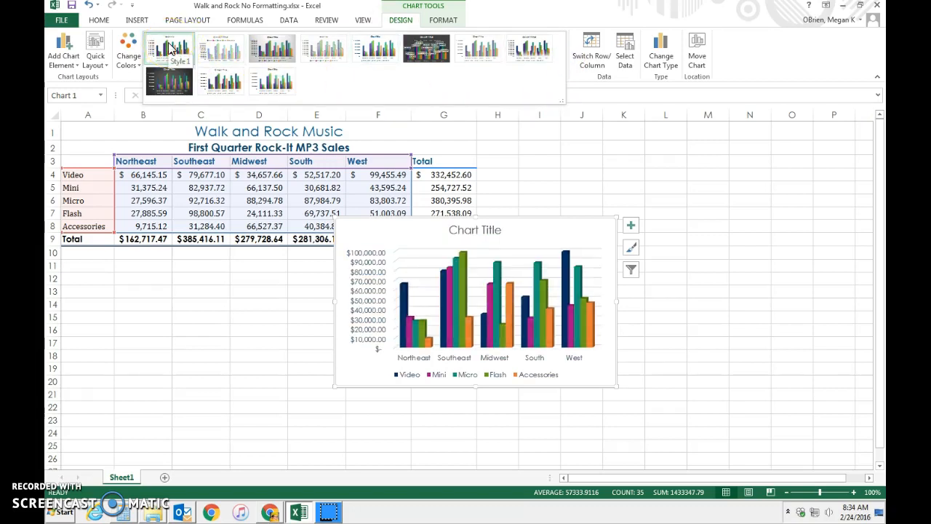
left_click(222, 52)
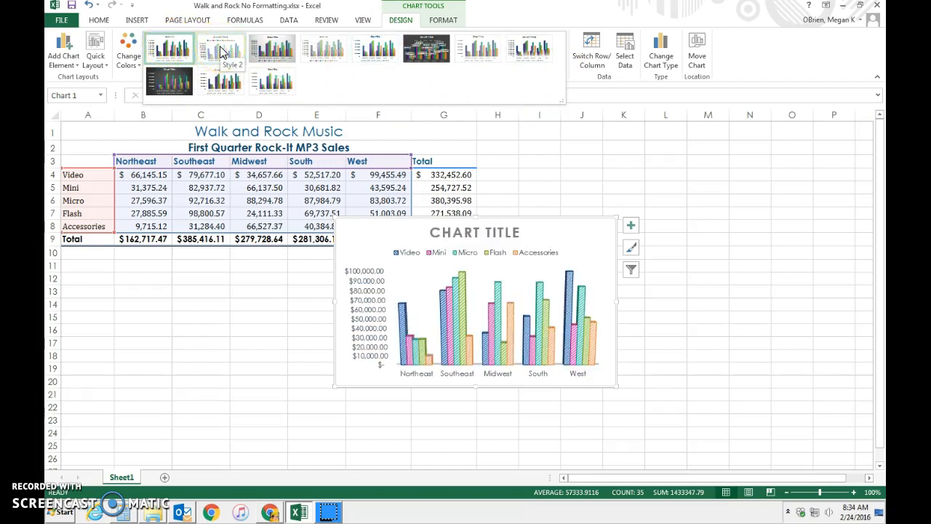
left_click(275, 49)
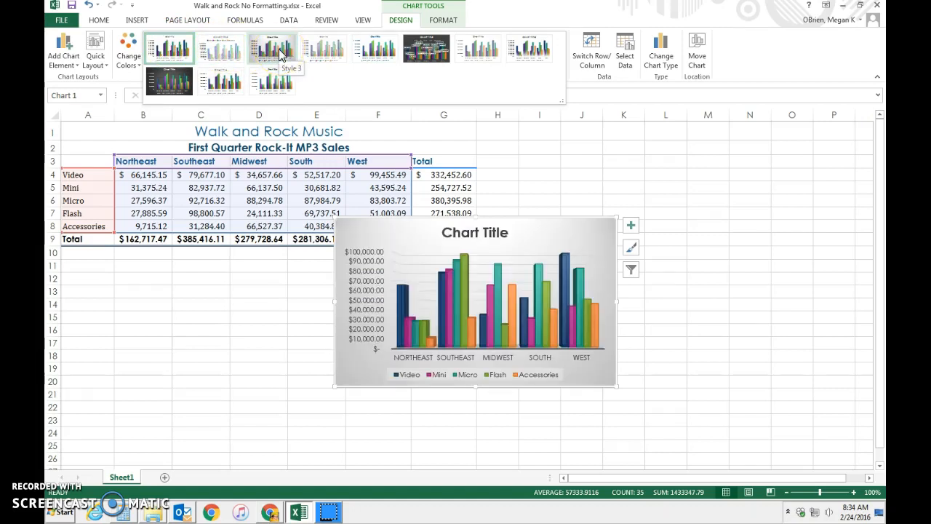
left_click(318, 53)
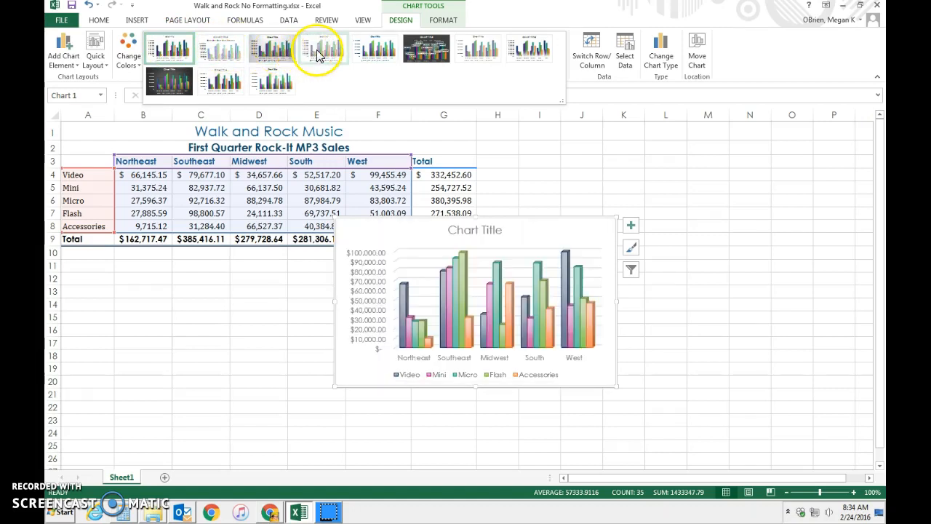
left_click(375, 51)
left_click(443, 49)
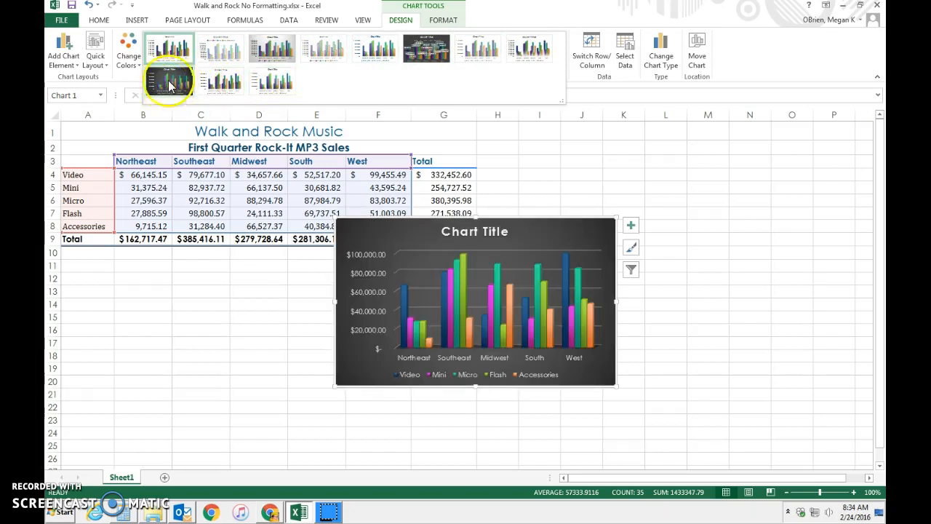
left_click(214, 48)
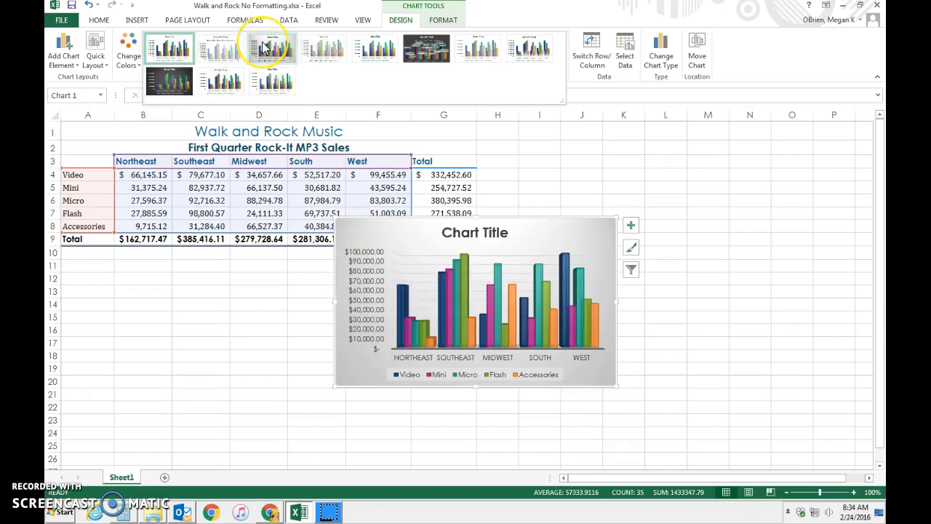
left_click(172, 86)
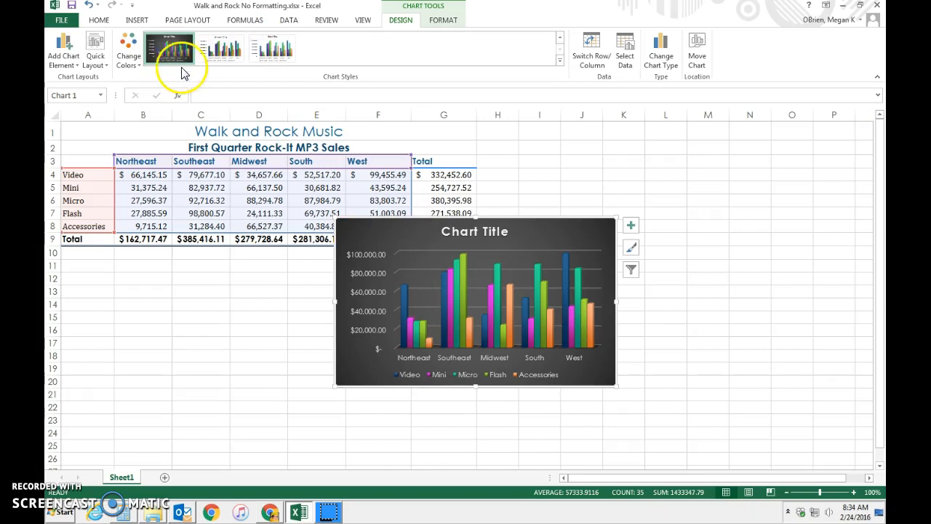
left_click(128, 51)
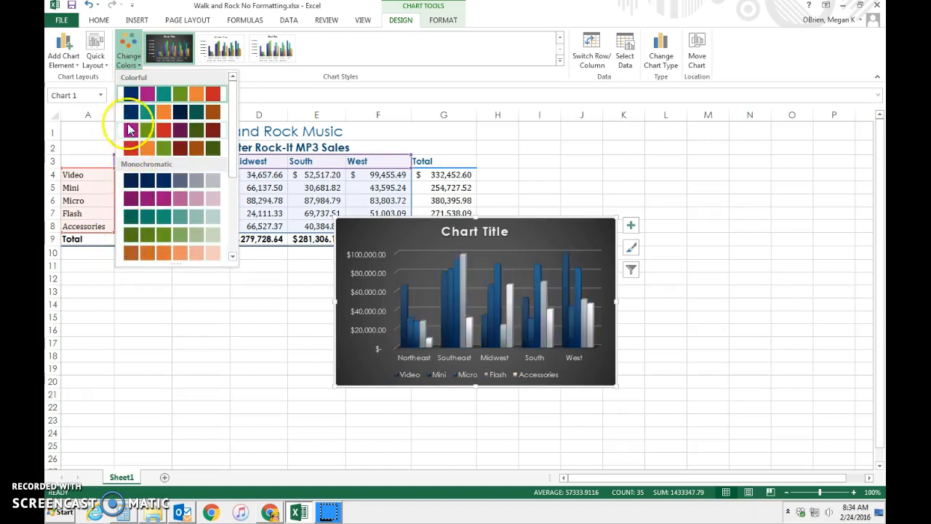
left_click(130, 94)
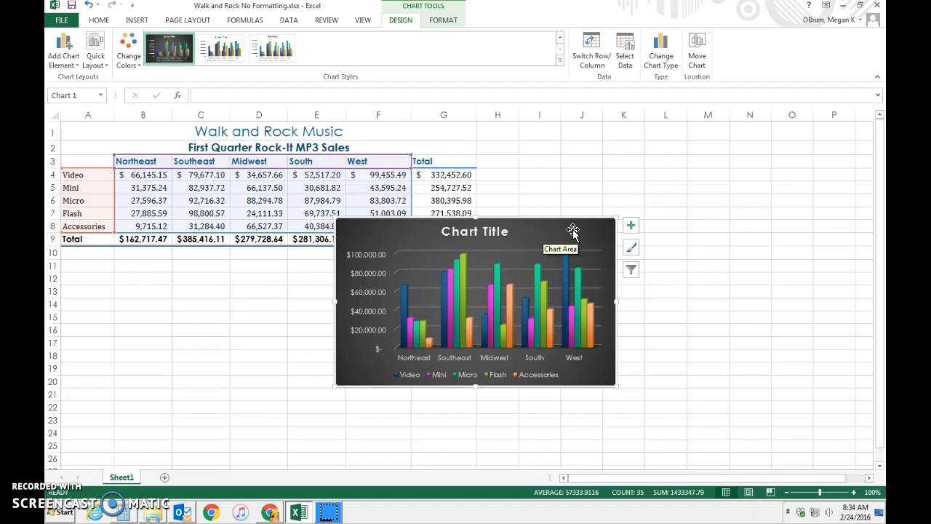
- Move the chart directly below the table and enlarge it to cover A10:G25, then deselect it
left_click_drag(573, 231, 297, 258)
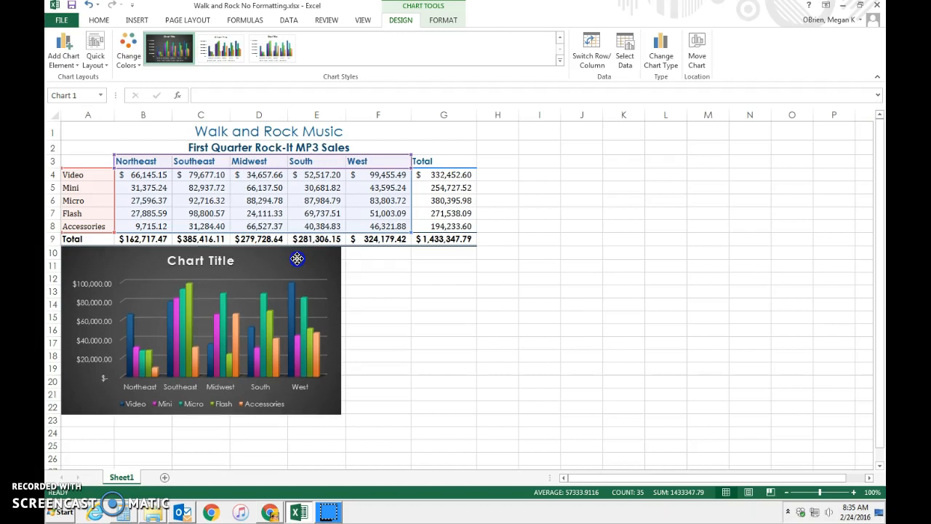
left_click_drag(297, 258, 299, 261)
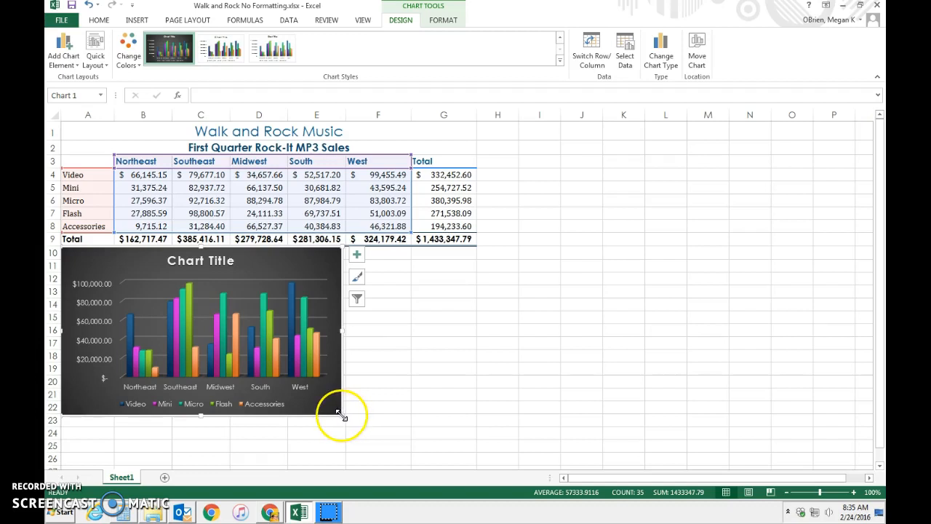
left_click_drag(343, 416, 476, 346)
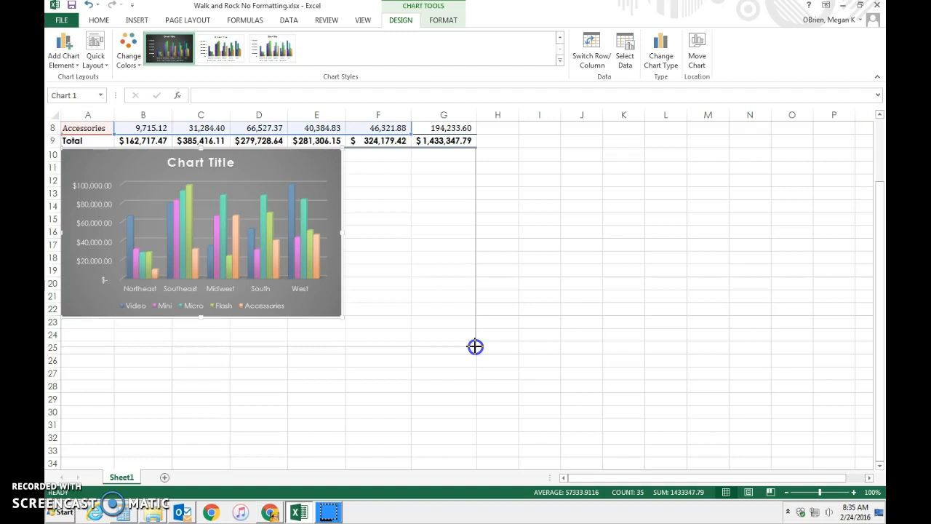
left_click_drag(475, 347, 477, 355)
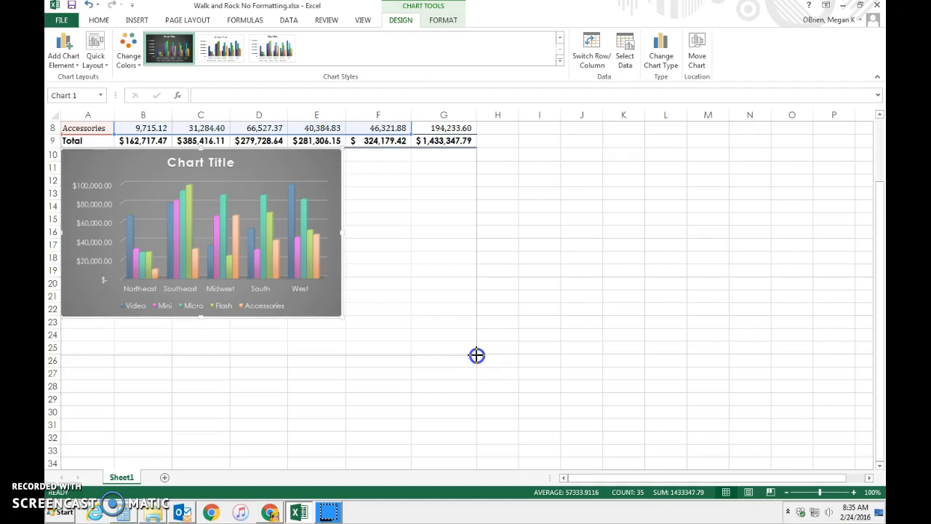
left_click_drag(477, 355, 476, 356)
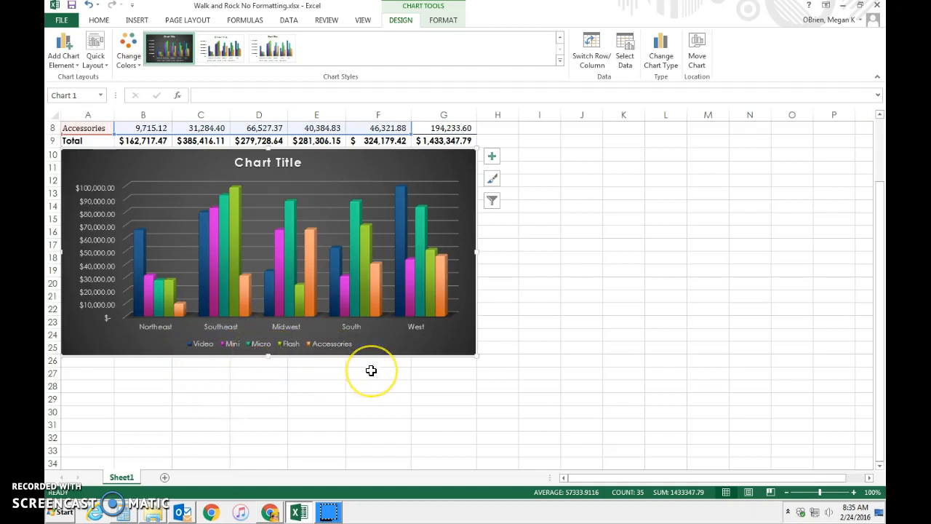
left_click(372, 333)
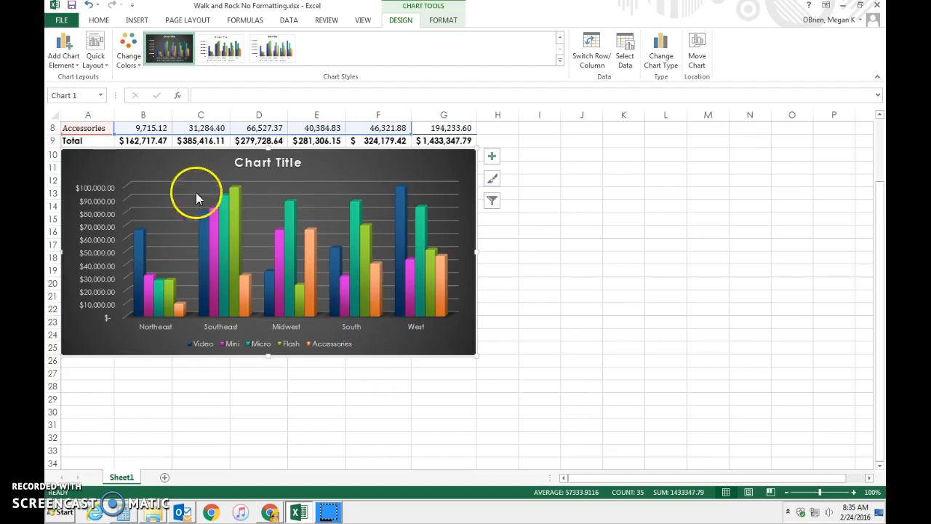
scroll(228, 281, "up", 3)
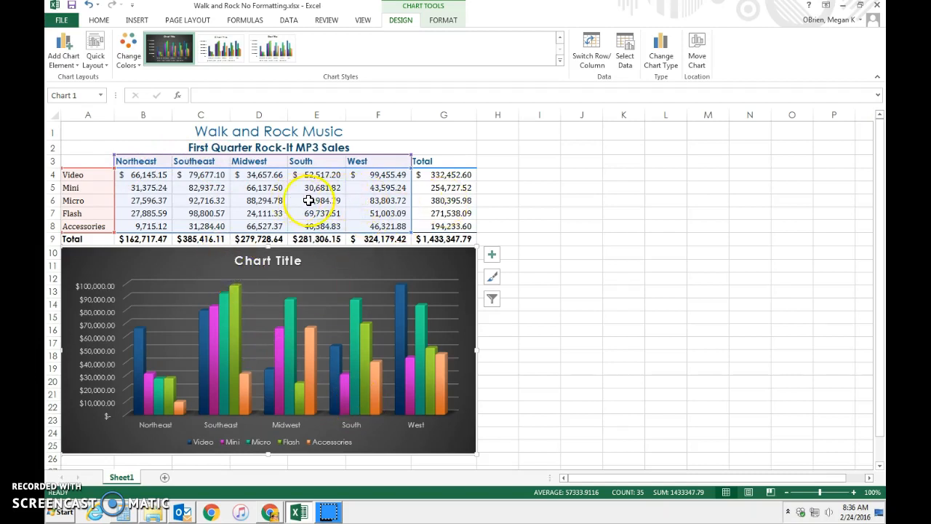
left_click(249, 202)
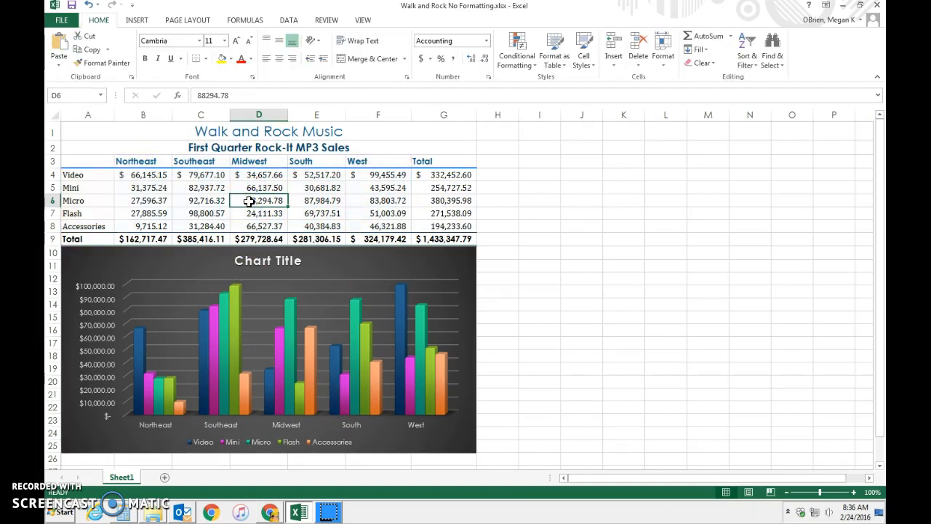
type("100")
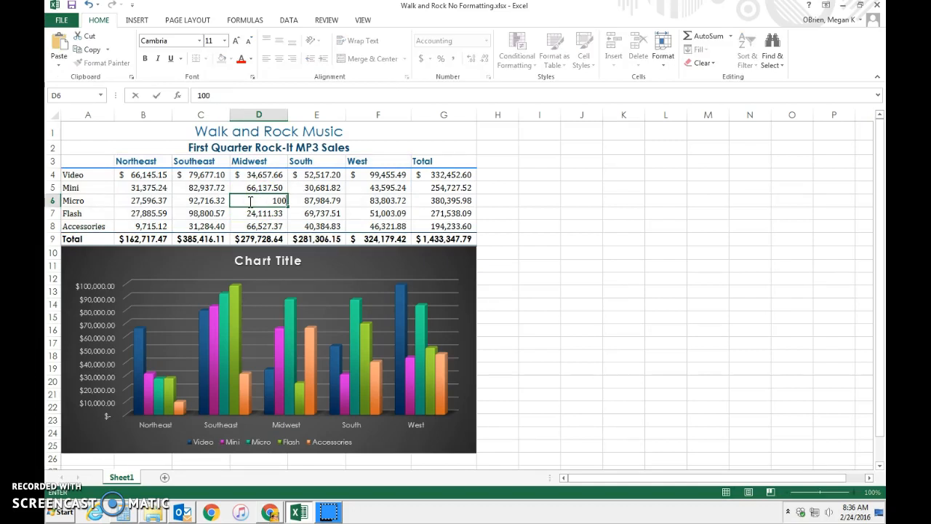
type("0000000")
key("Return")
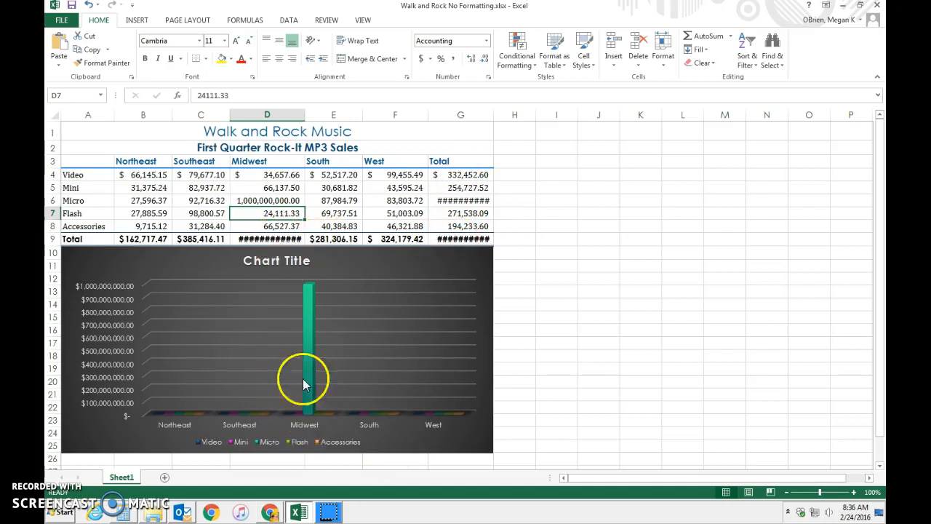
mouse_move(455, 413)
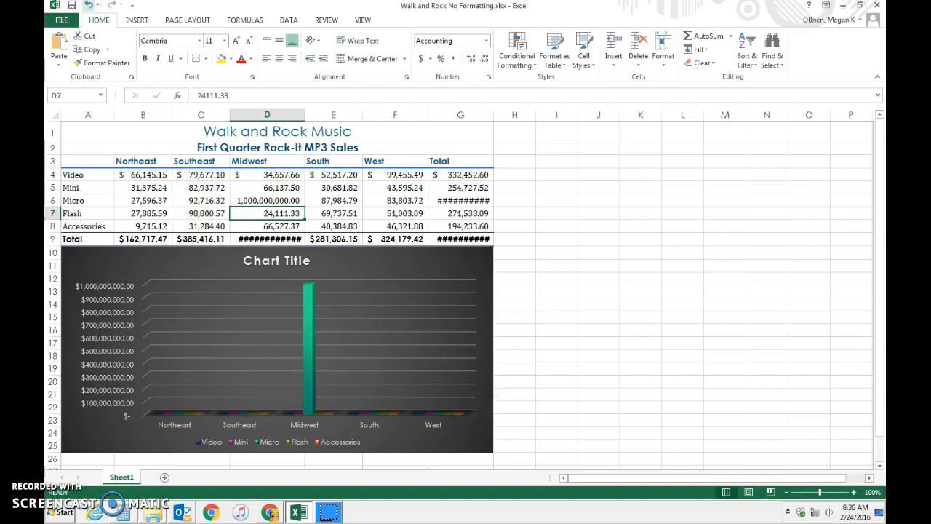
left_click(88, 5)
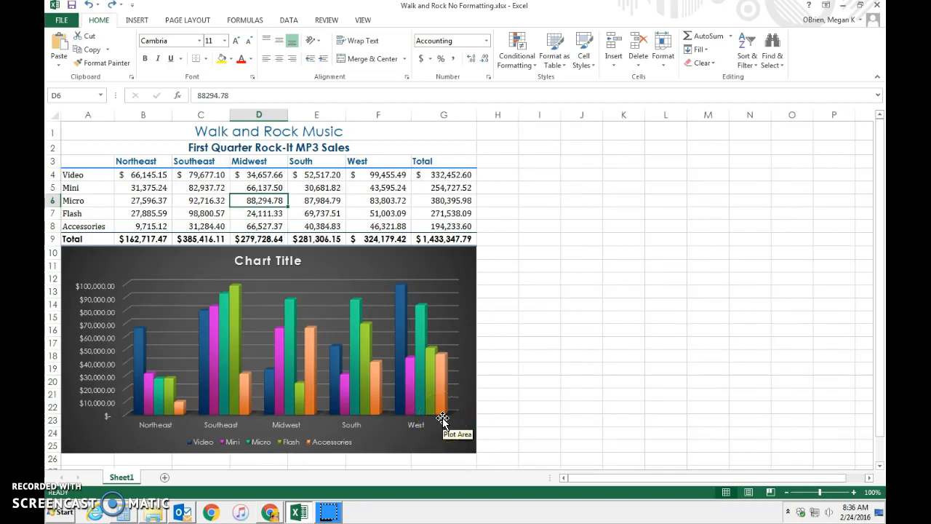
- Replace the chart's placeholder title with "First Quarter Rock-It MP3 Sales" and deselect the chart
left_click(268, 261)
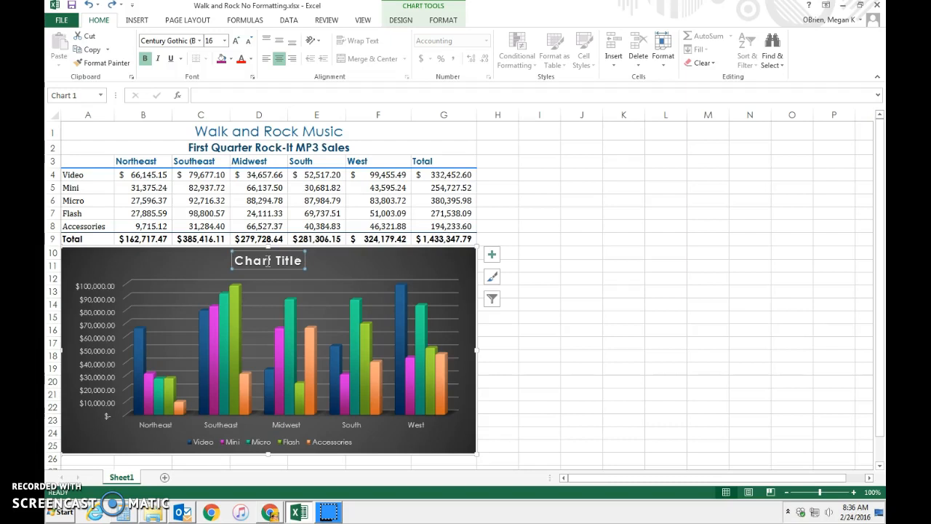
type("F")
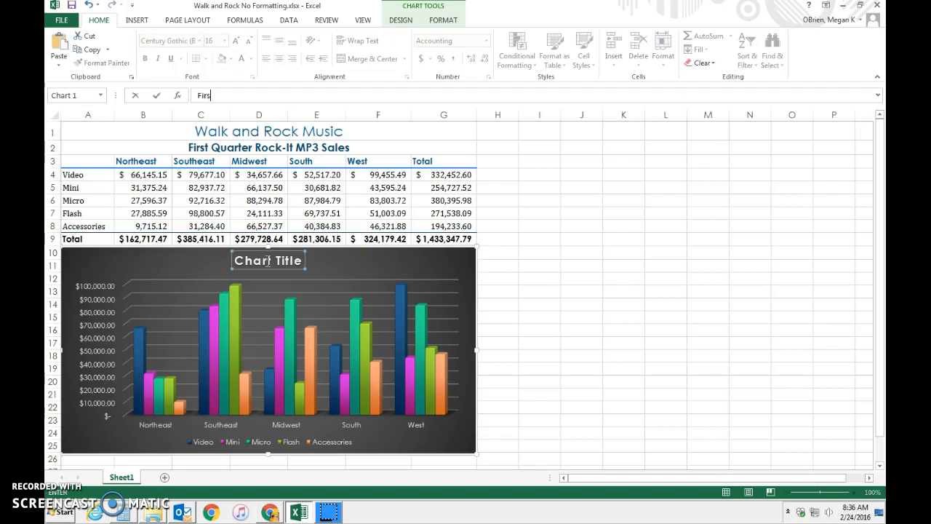
key("BackSpace")
double_click(268, 261)
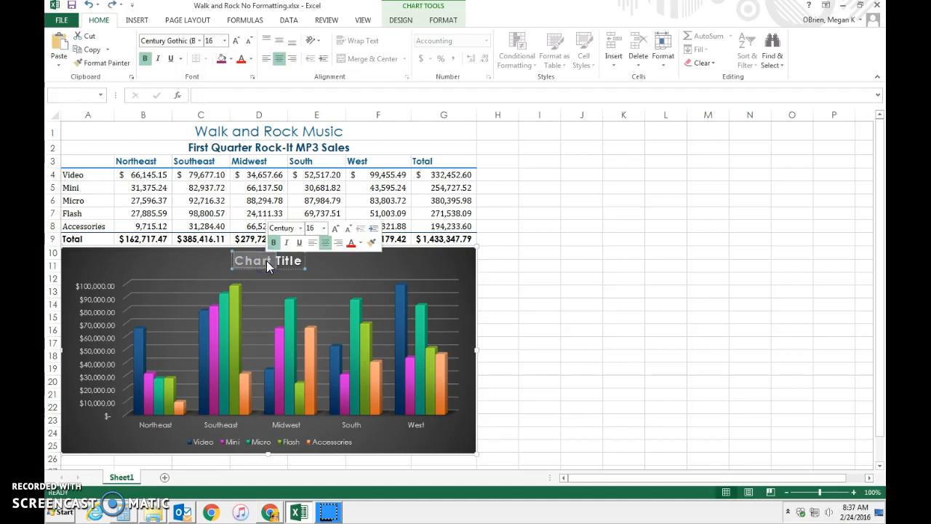
type("F")
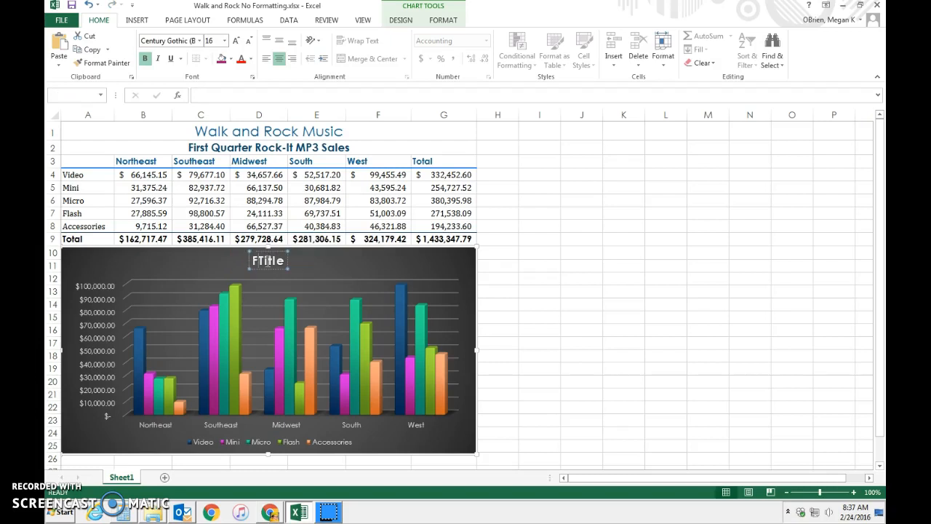
type("irst ")
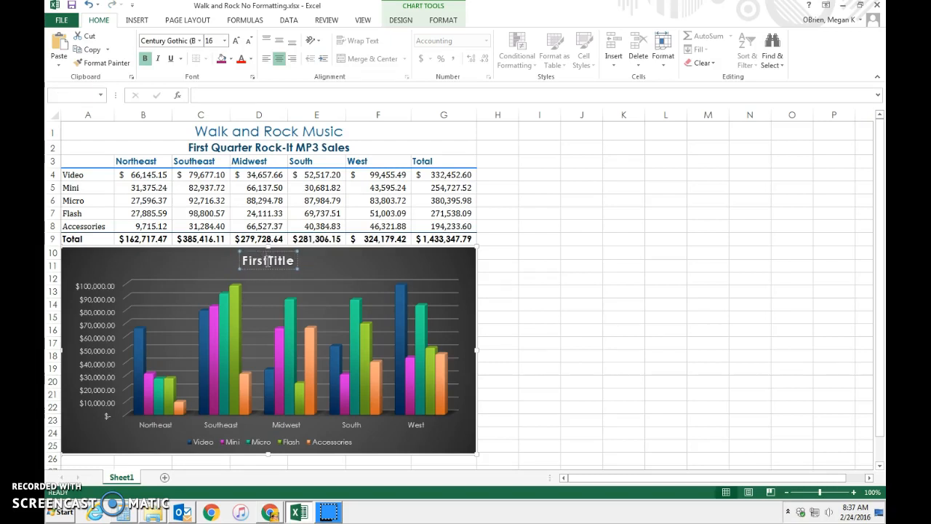
type("Quarter ")
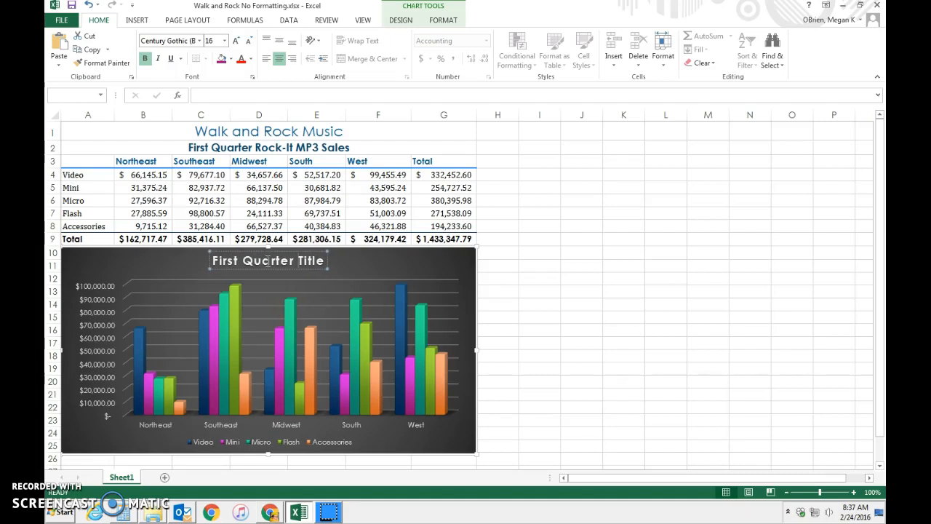
type("Rock-It ")
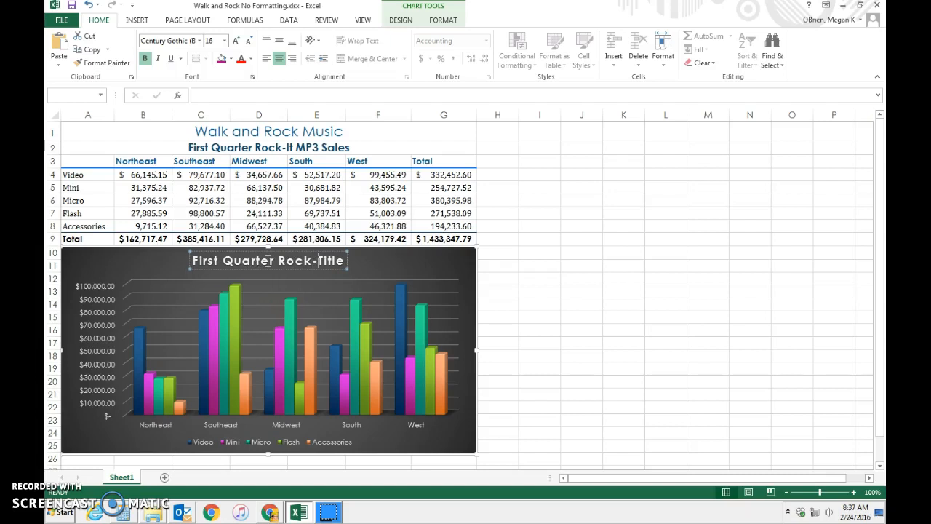
type("MP")
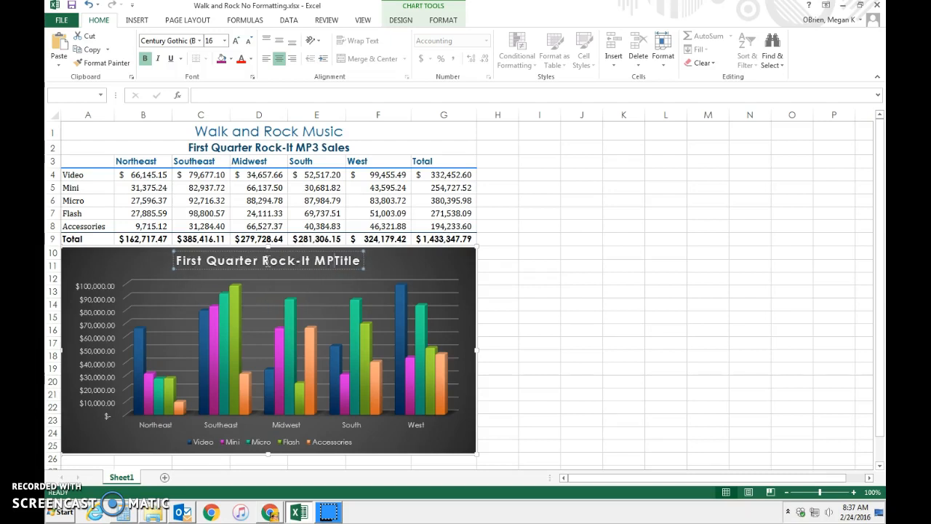
type("3 Sales")
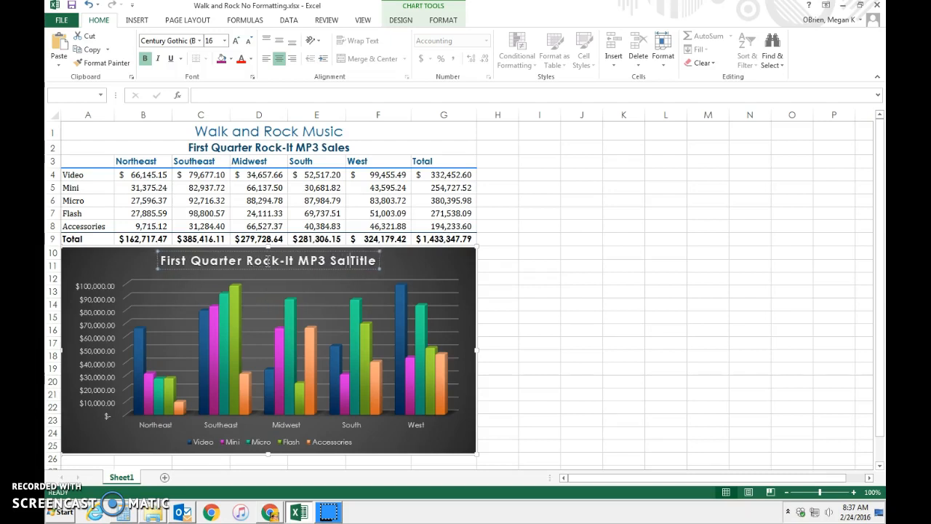
key("Delete")
key("Delete")
key("Delete")
key("Delete")
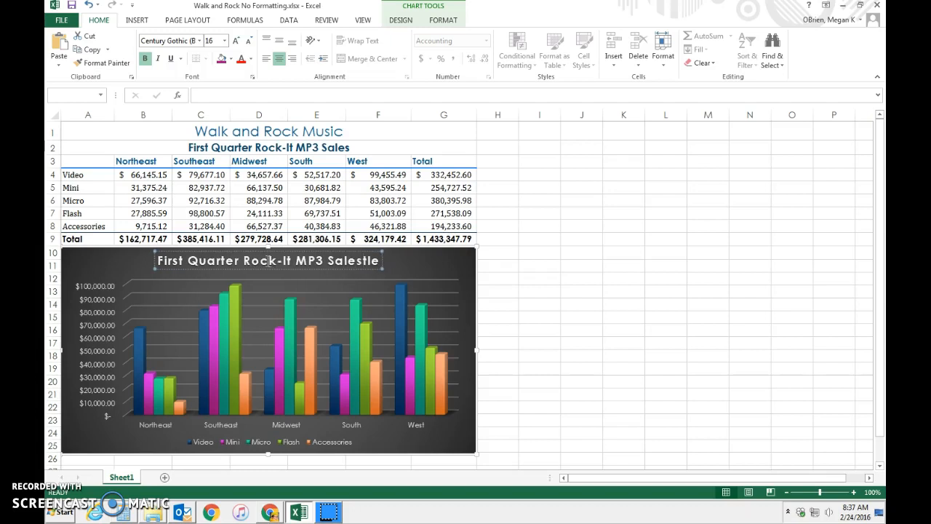
key("Delete")
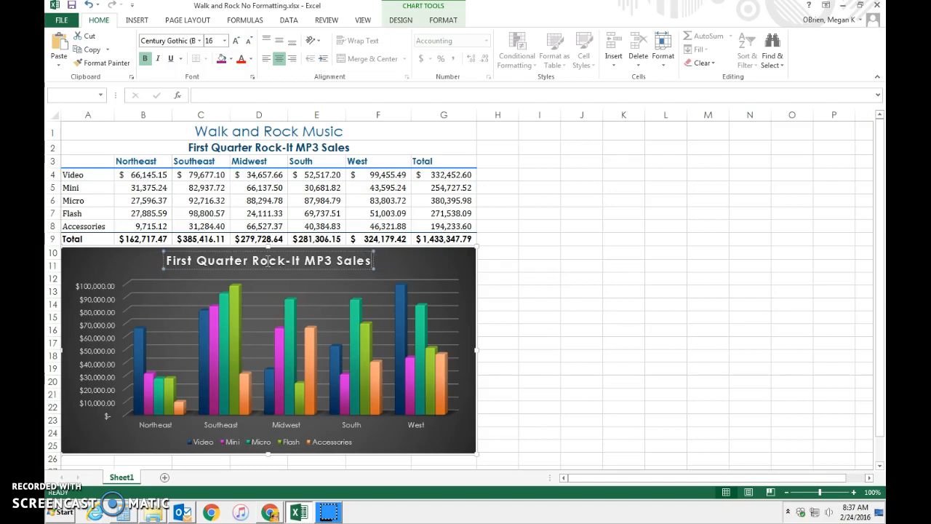
left_click(502, 443)
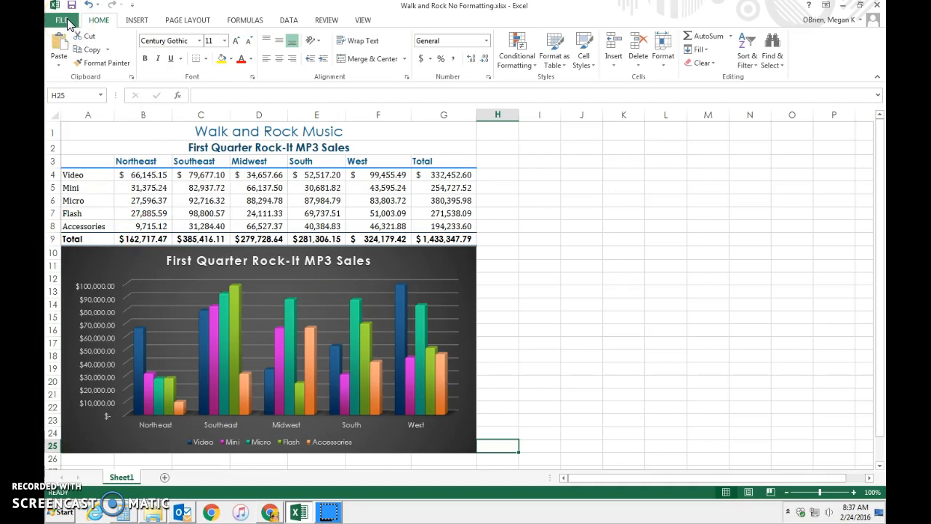
- Save a copy of the workbook as "Walk and Rock Finished Formatting.xlsx" in the OneDrive folder Comp Tech 2015
left_click(67, 21)
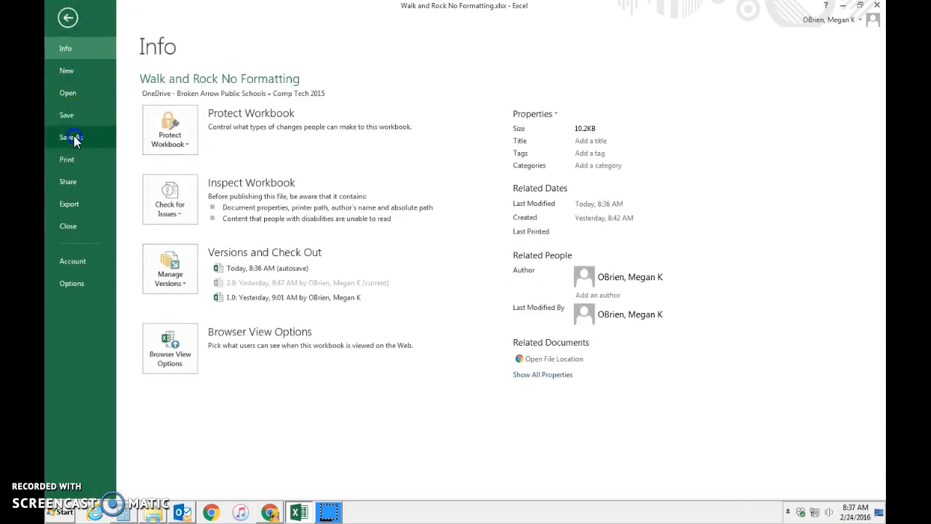
left_click(73, 136)
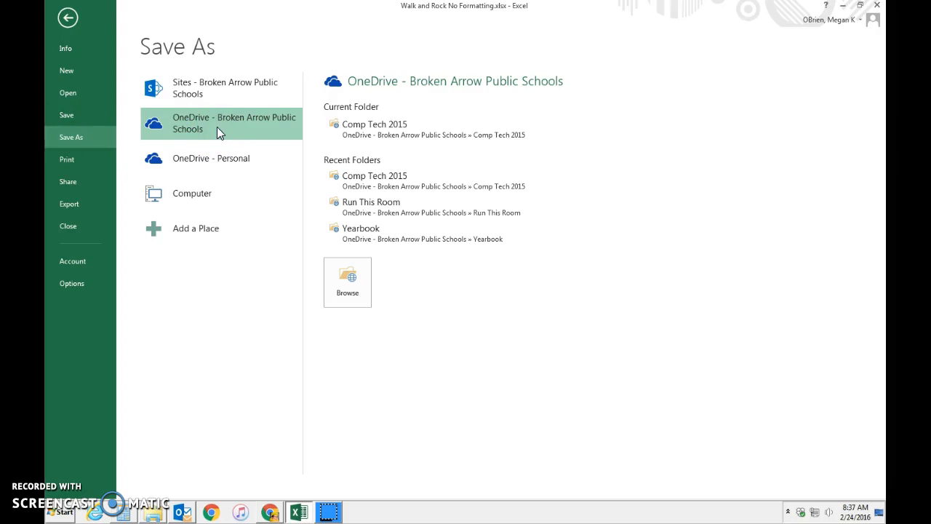
left_click(382, 182)
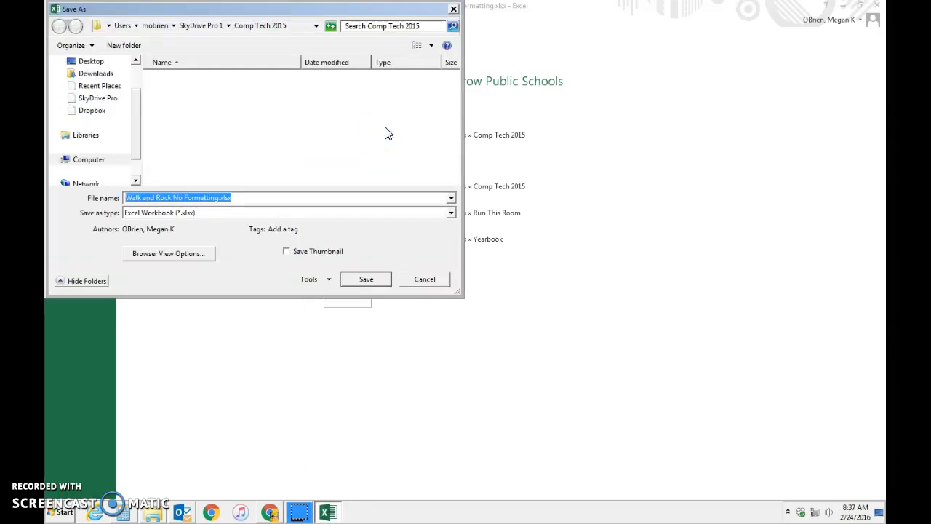
left_click(173, 198)
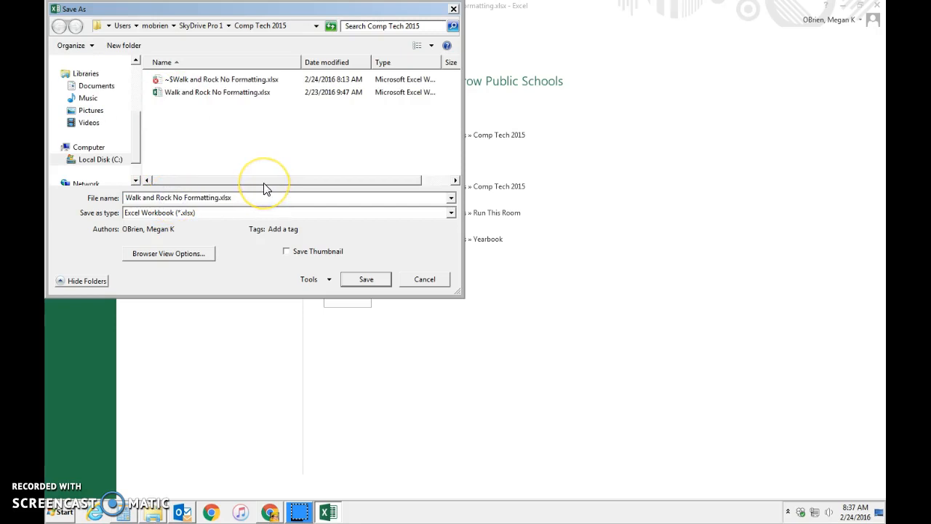
key("Delete")
key("Delete")
key("Delete")
key("Delete")
key("Delete")
key("Delete")
key("Delete")
key("Delete")
key("Delete")
key("Delete")
key("Delete")
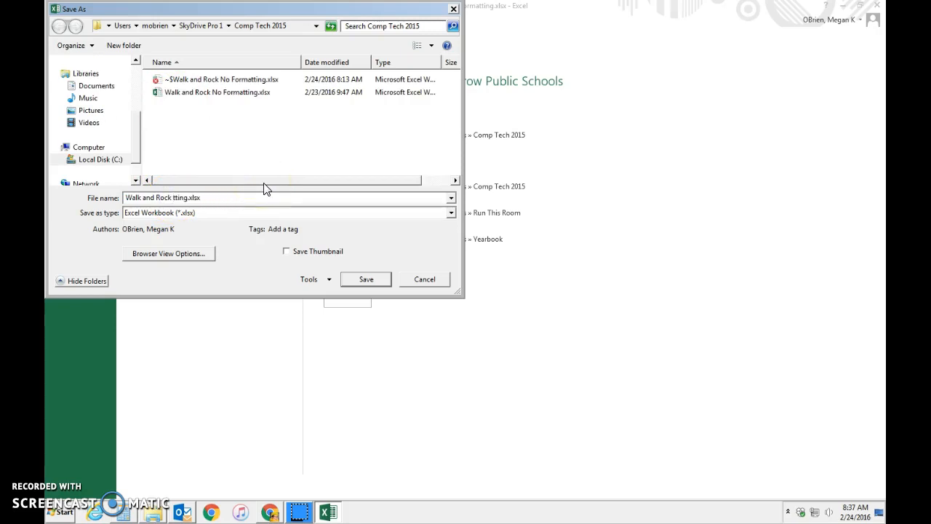
key("Delete")
key("Delete")
type("Finished Formatting")
left_click(366, 280)
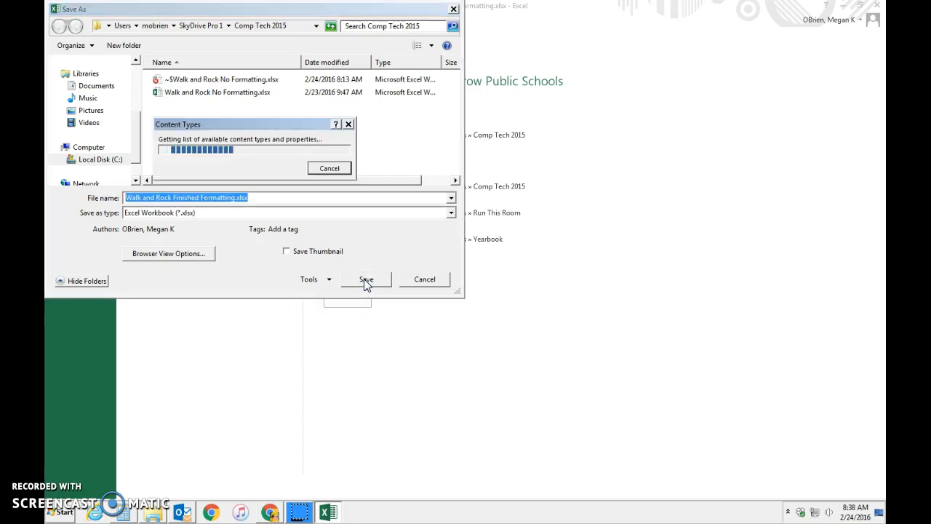